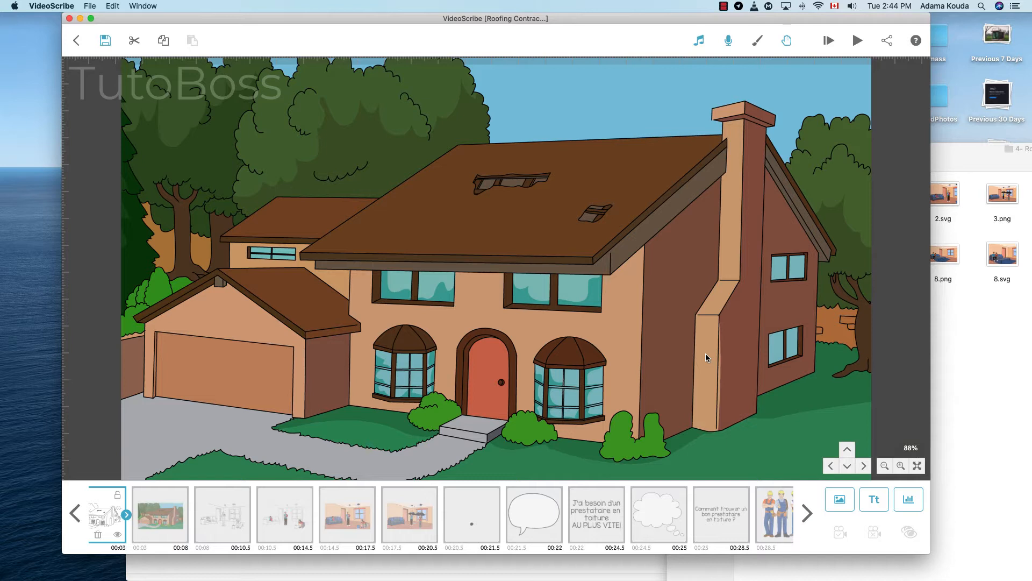
# - Play the roofing scribe from its first scene and stop the preview at the contact scene
pyautogui.rightClick(114, 495)
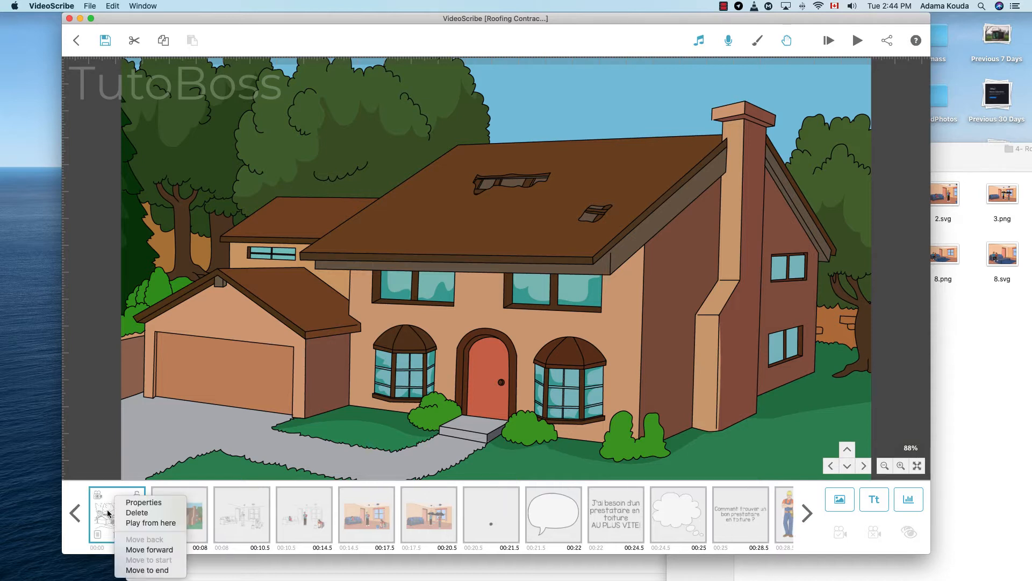
pyautogui.click(139, 526)
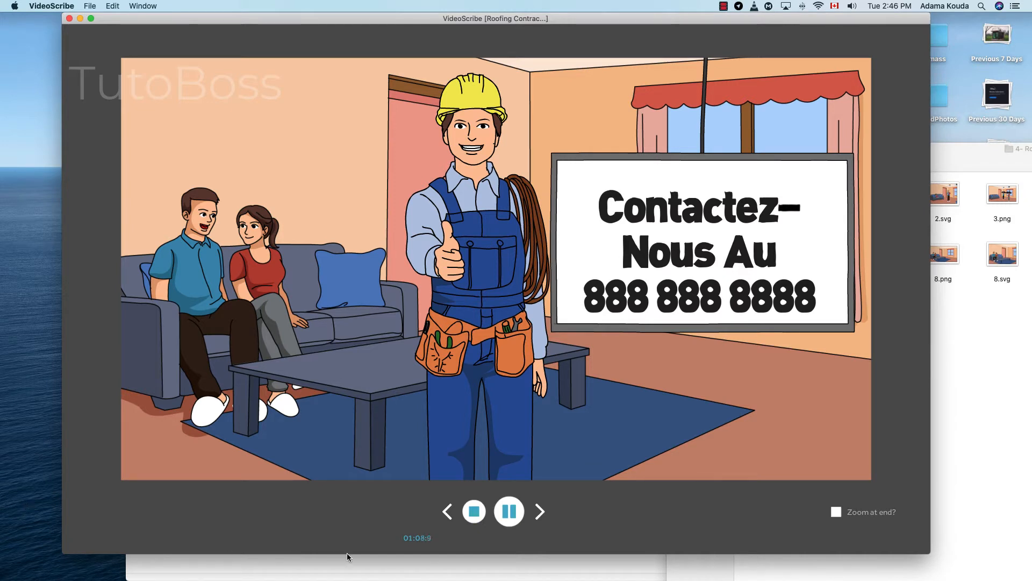
pyautogui.click(474, 512)
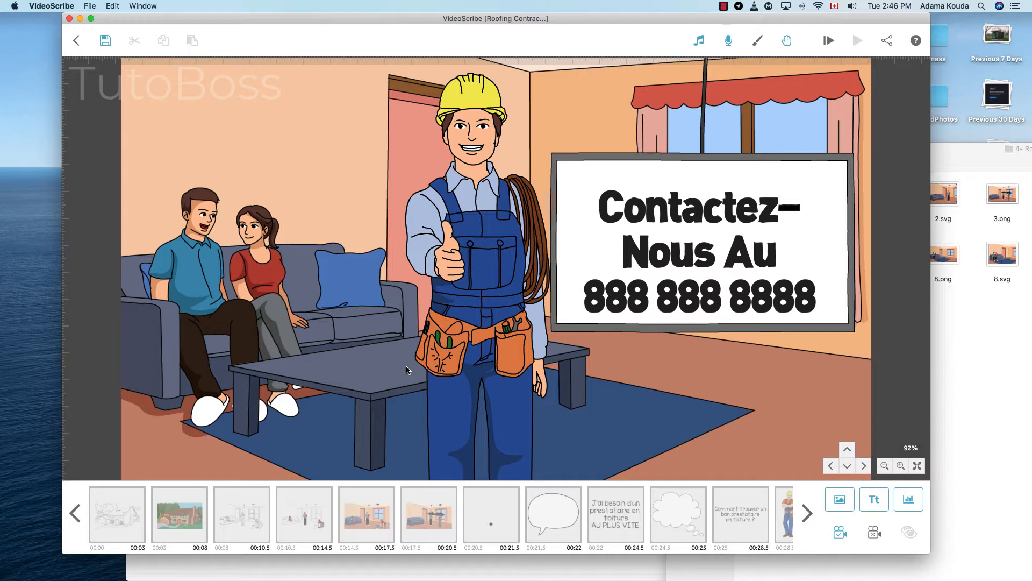
# - Switch to the TextEdit script document and examine its French and English versions of the roofing voice-over
pyautogui.click(623, 574)
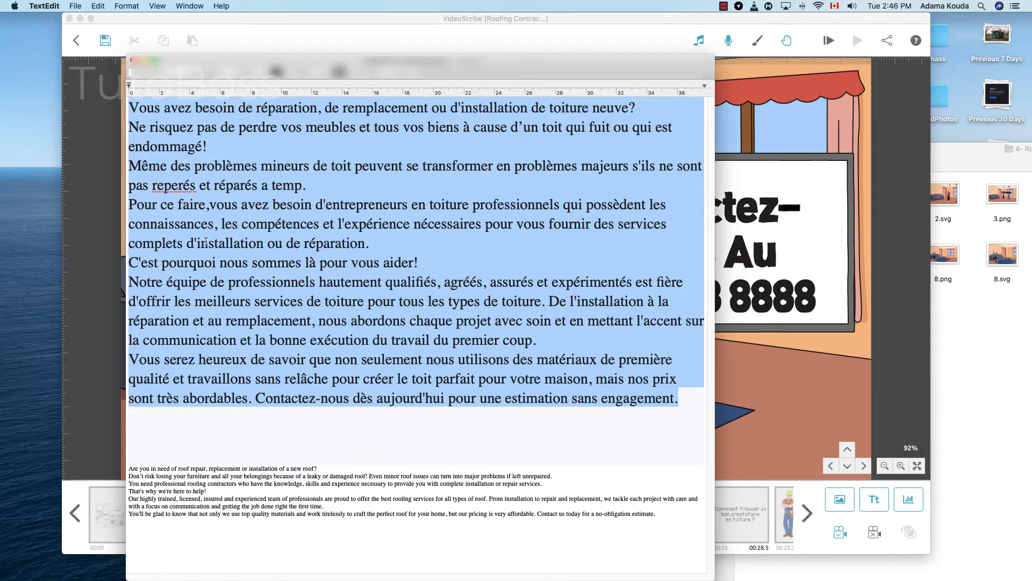
pyautogui.click(273, 476)
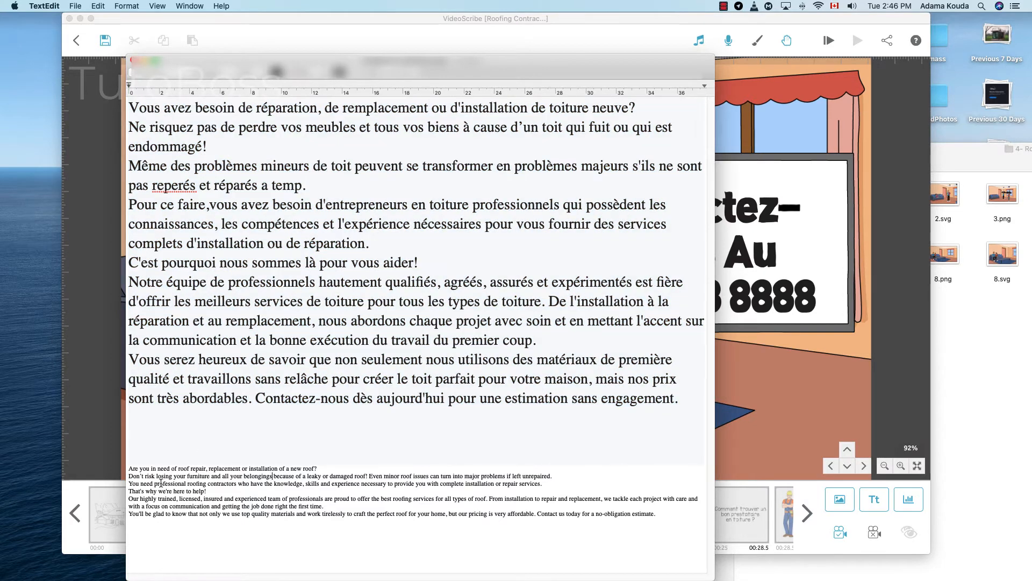
pyautogui.moveTo(136, 468); pyautogui.dragTo(659, 522)
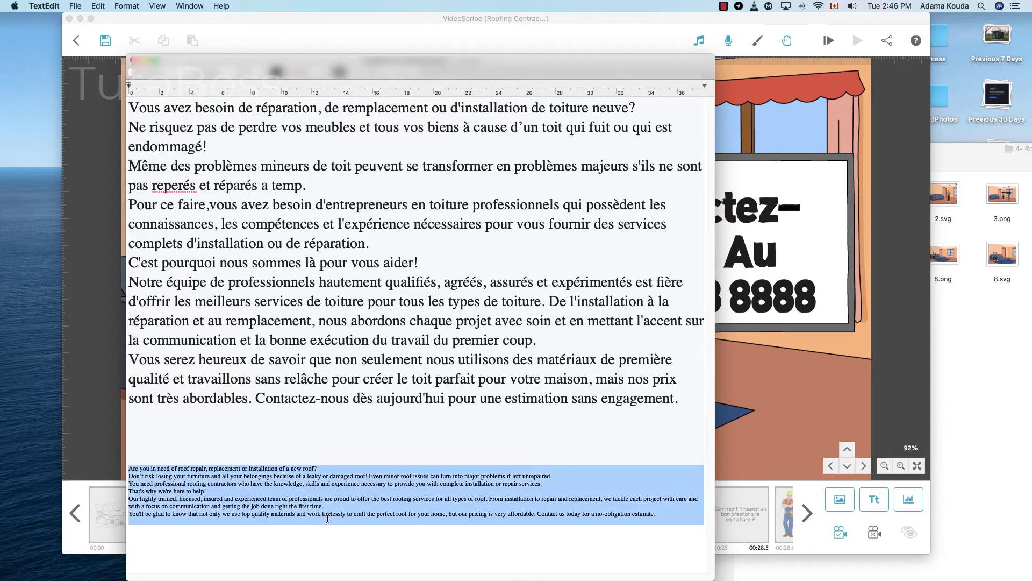
pyautogui.click(389, 224)
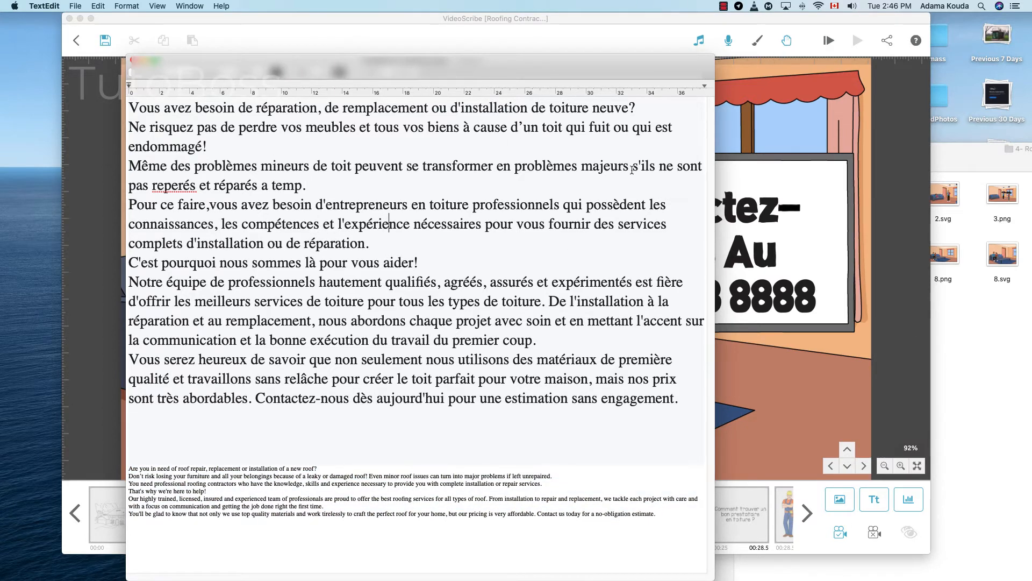
pyautogui.moveTo(2, 476)
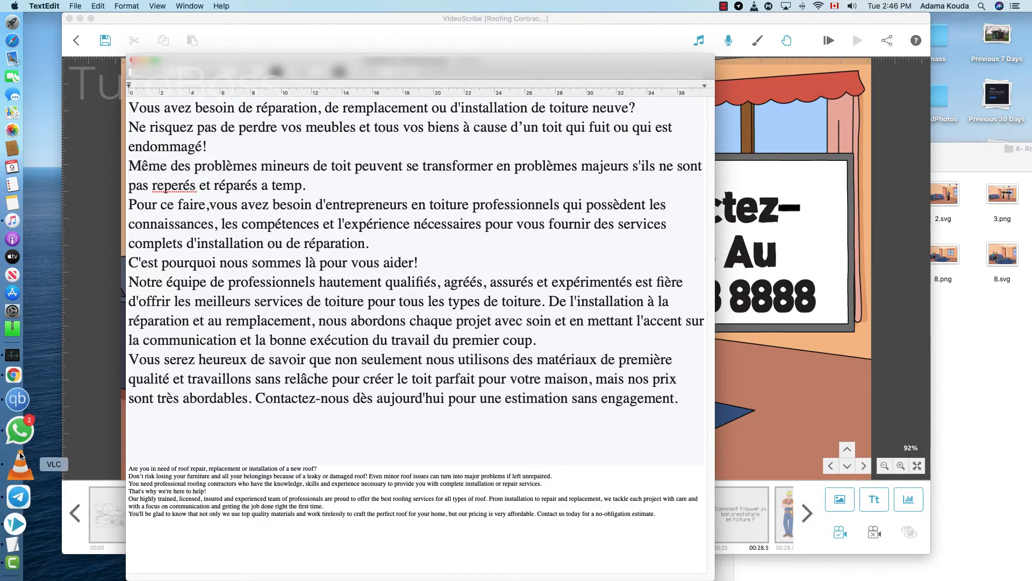
pyautogui.click(20, 396)
pyautogui.click(20, 408)
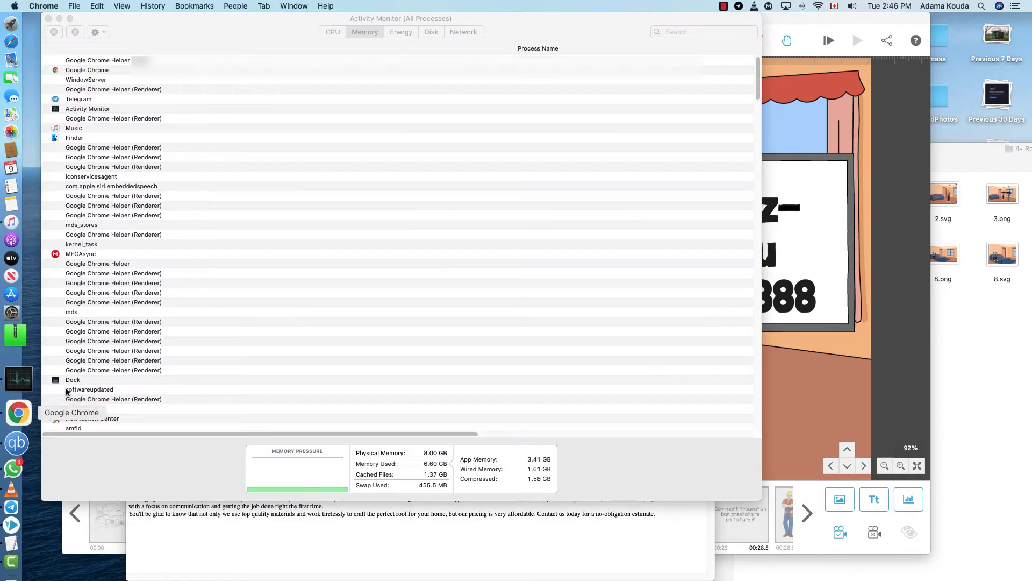
pyautogui.click(48, 18)
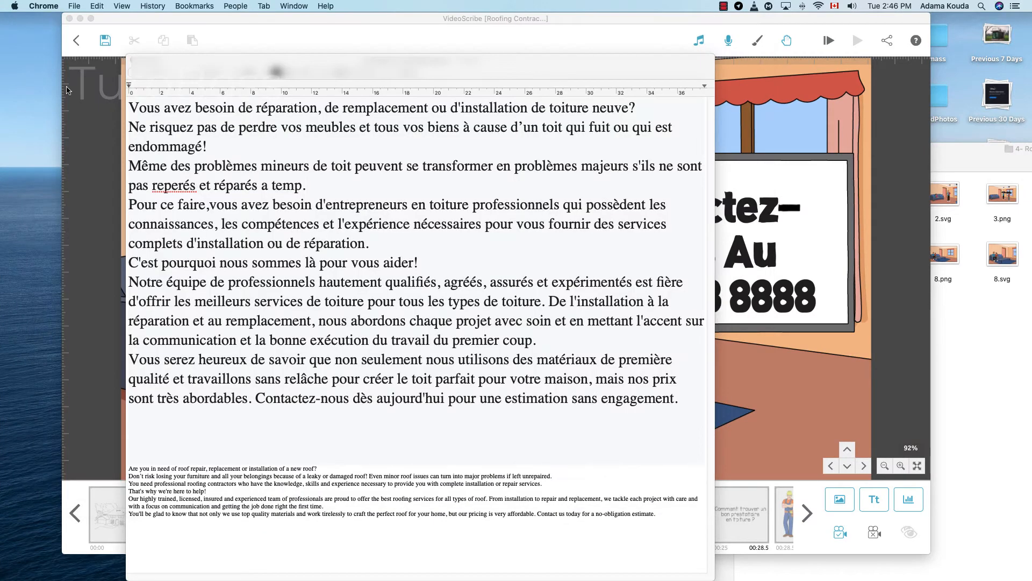
# - Switch to Google Chrome with a new tab and reposition its window on the desktop
pyautogui.moveTo(2, 497)
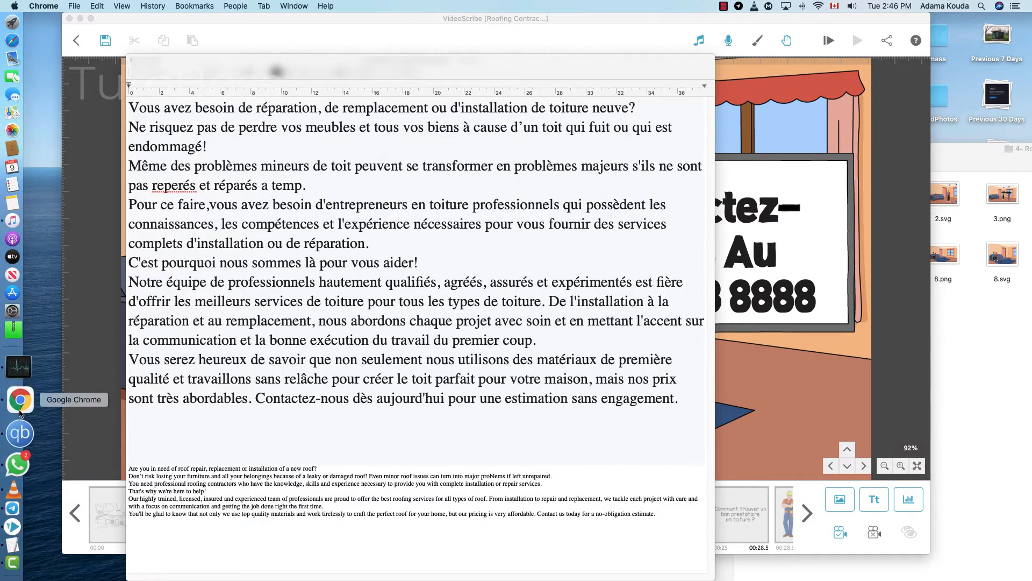
pyautogui.click(16, 403)
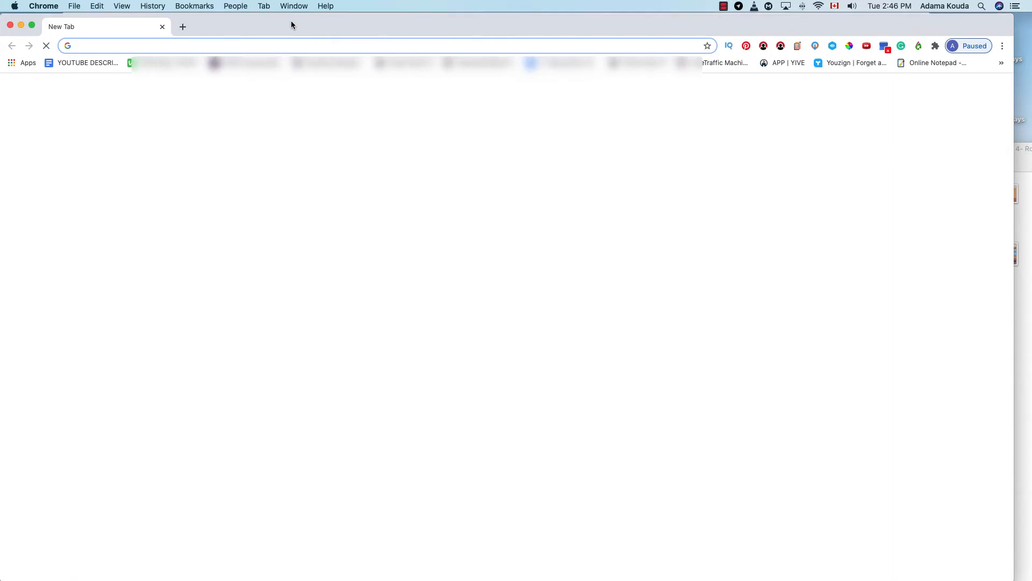
pyautogui.doubleClick(292, 20)
pyautogui.moveTo(328, 44); pyautogui.dragTo(177, 23)
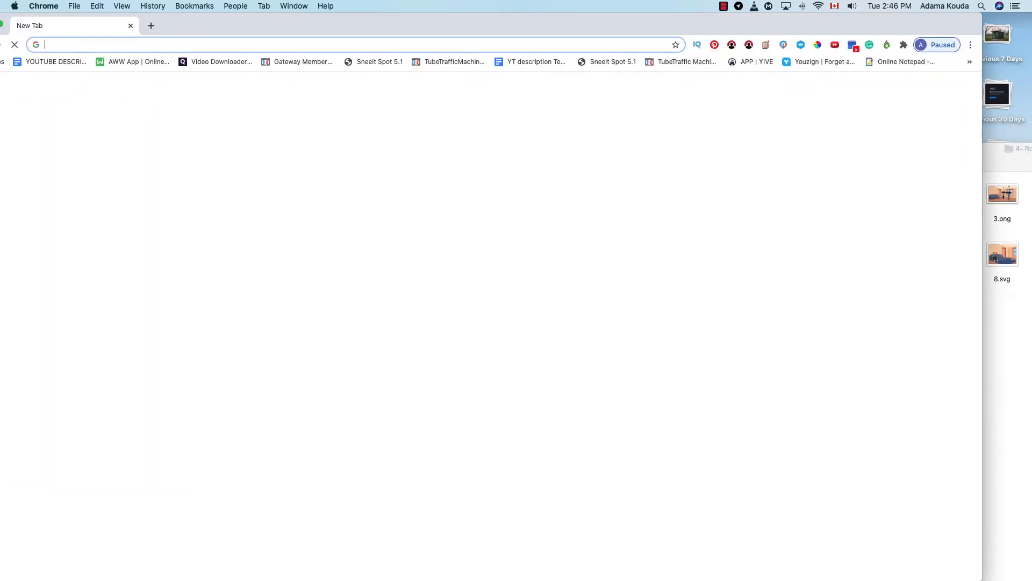
pyautogui.moveTo(0, 557)
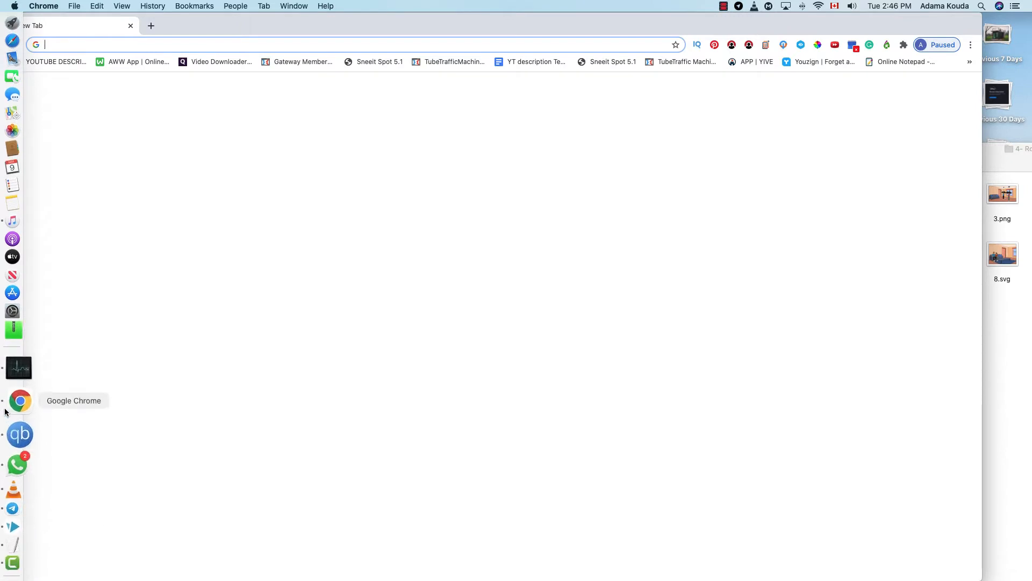
# - Look up "aws" and open the suggested Amazon Polly page console.aws.amazon.com/polly/home/SynthesizeSpeech, with the browser window moved fully into view
pyautogui.click(268, 42)
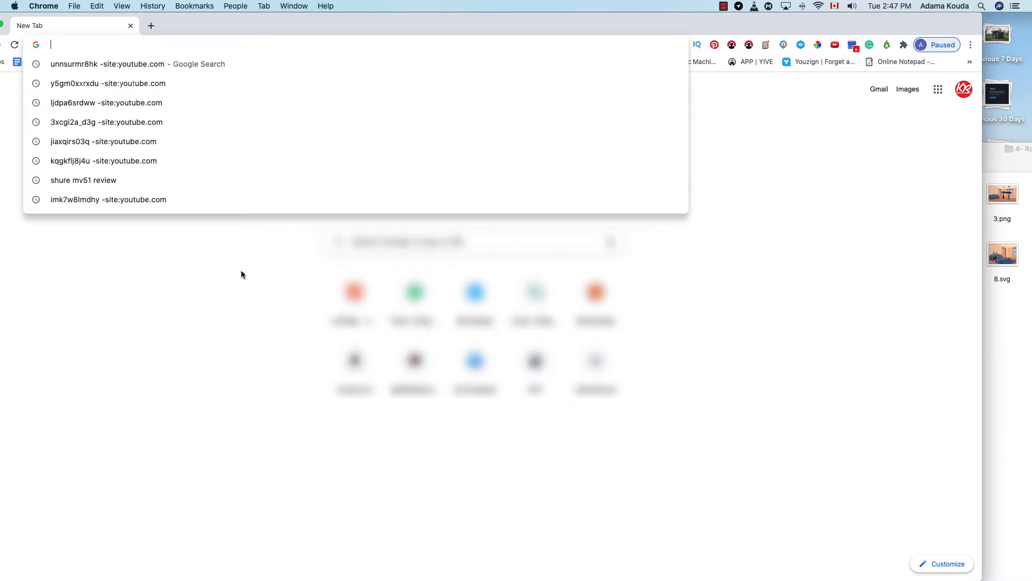
pyautogui.write('aws')
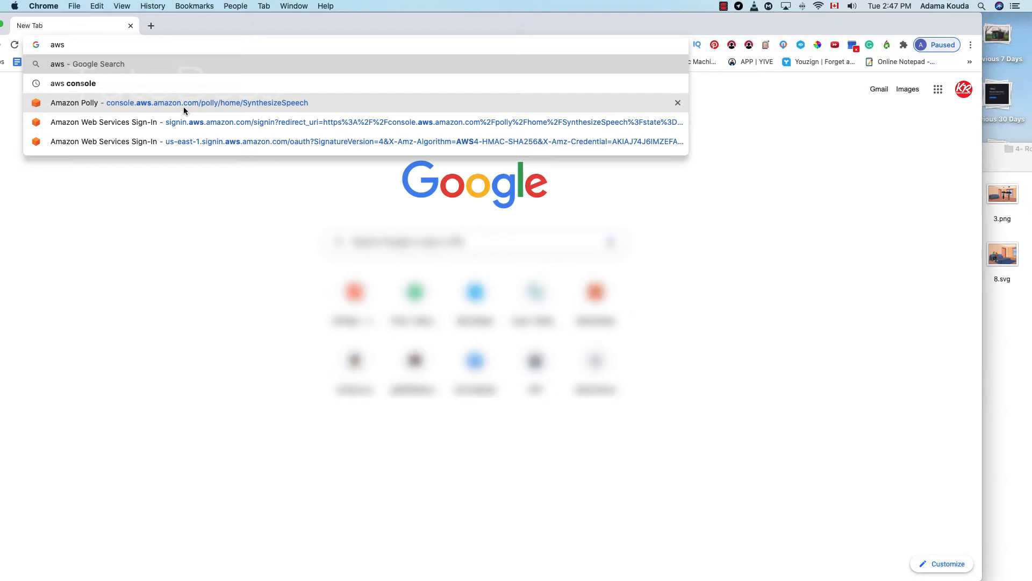
pyautogui.press('Down')
pyautogui.press('Down')
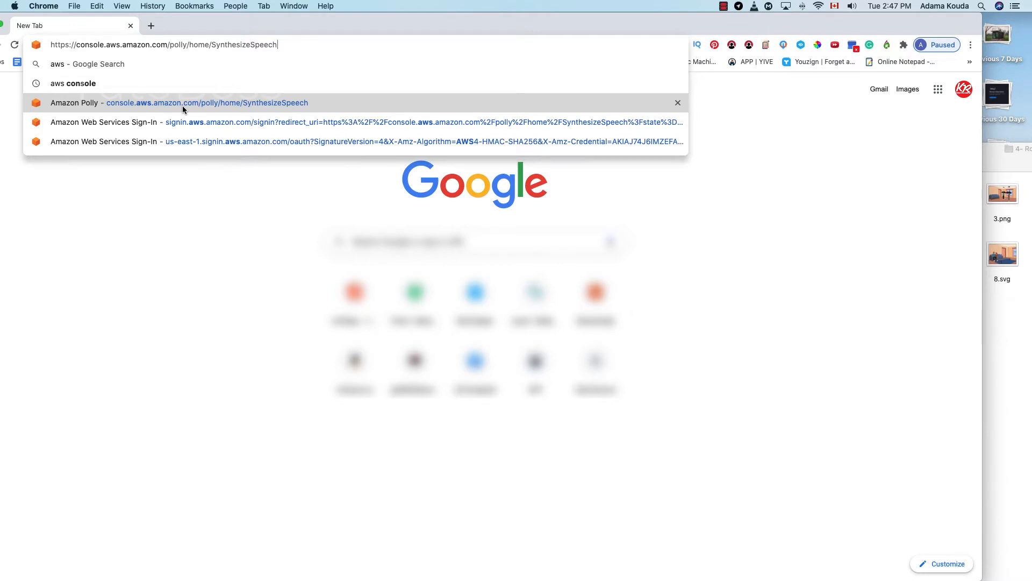
pyautogui.press('Return')
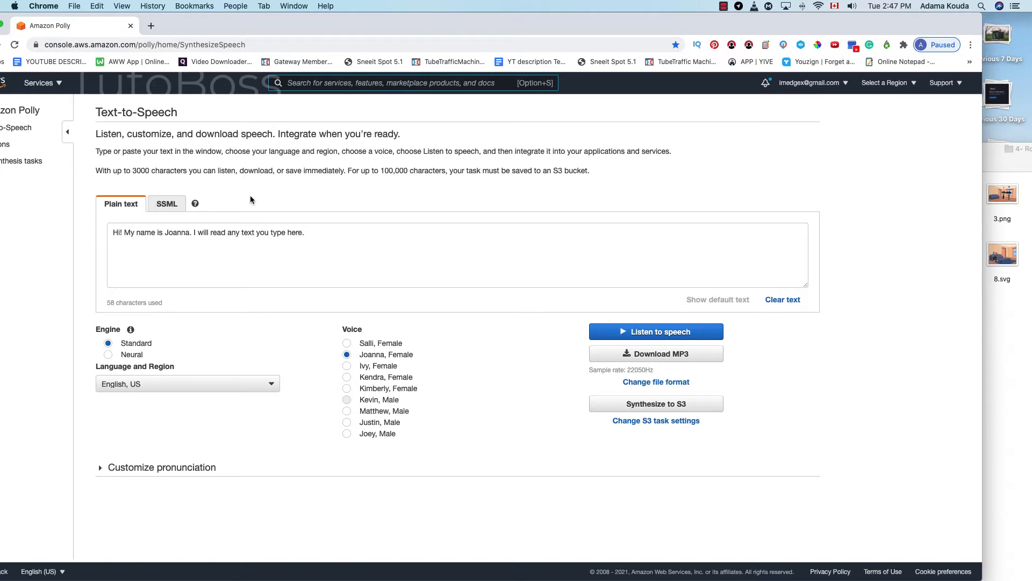
pyautogui.moveTo(334, 33); pyautogui.dragTo(378, 19)
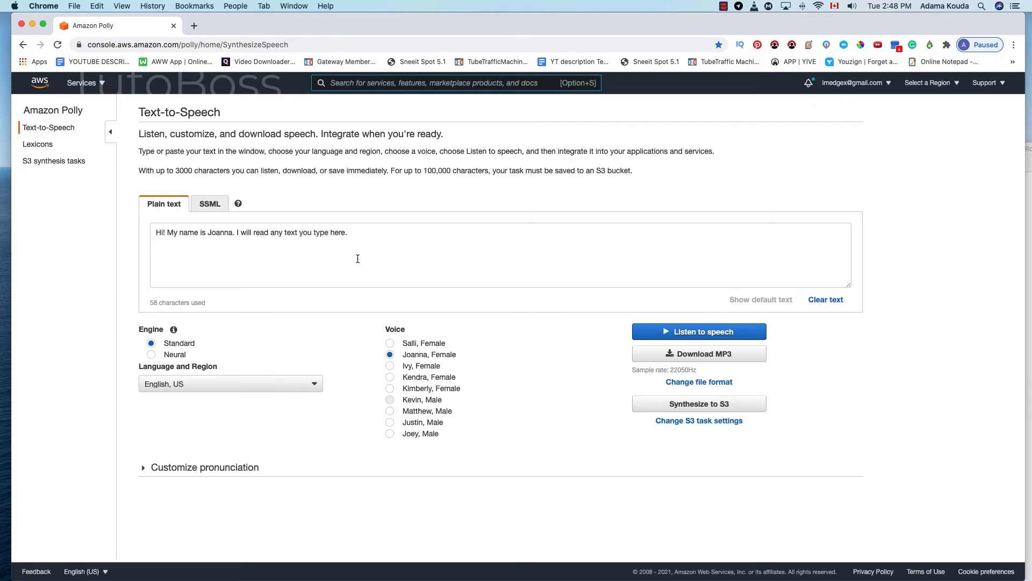
# - Delete the default sample sentence from the plain-text speech input
pyautogui.click(241, 232)
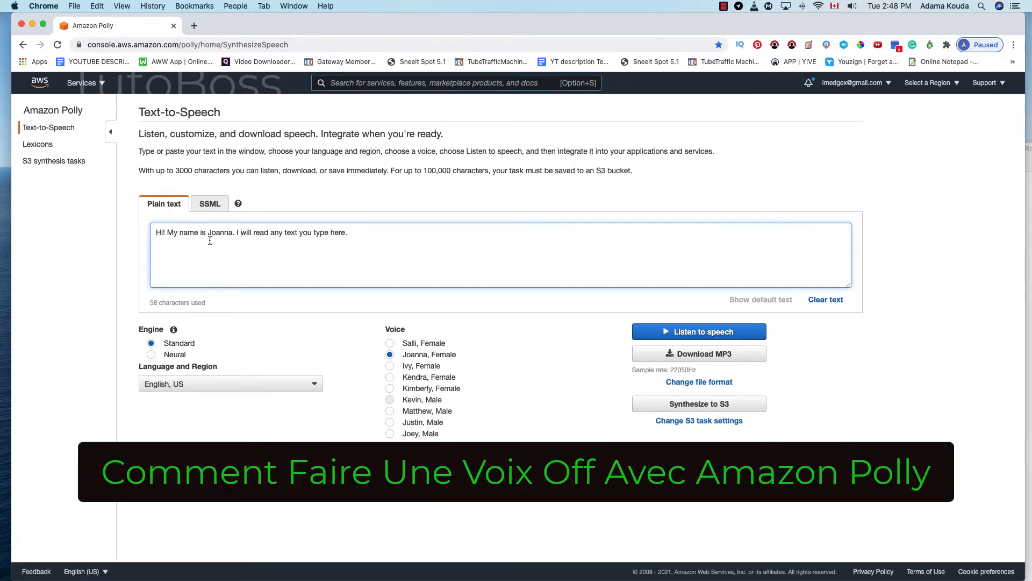
pyautogui.press('super+a')
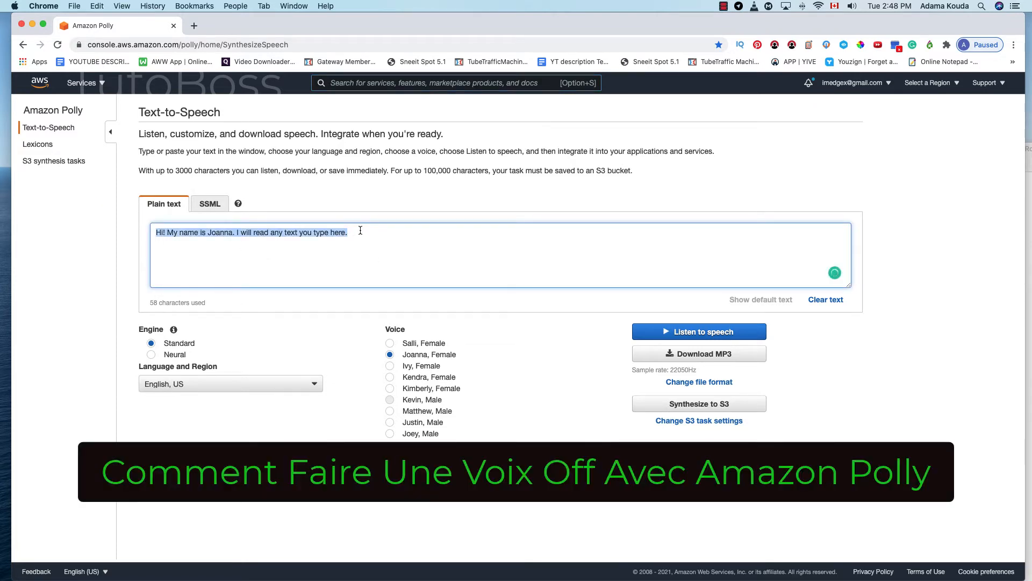
pyautogui.press('BackSpace')
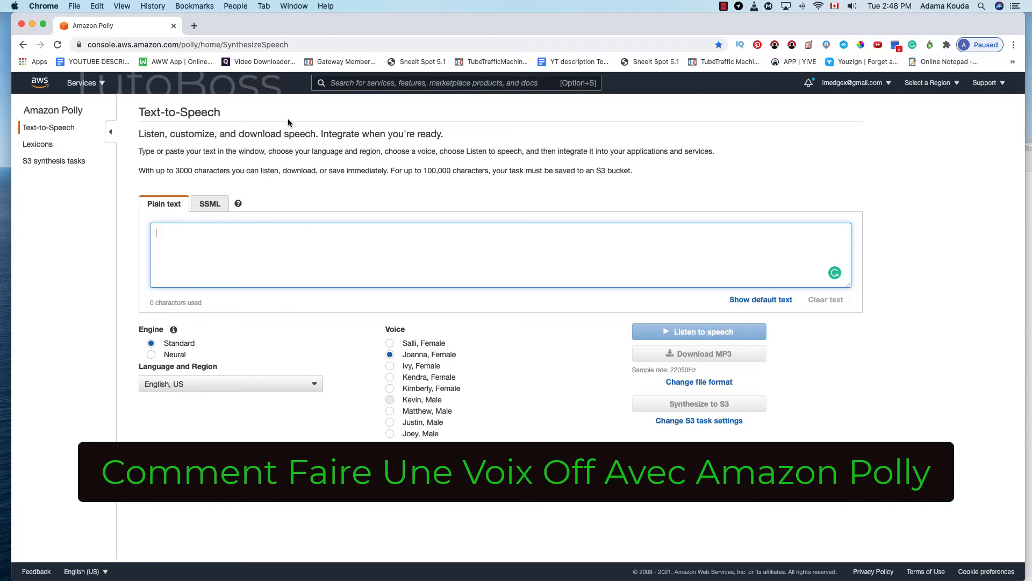
# - Examine the full web address of the Amazon Polly text-to-speech page, then return to the empty speech input
pyautogui.click(90, 46)
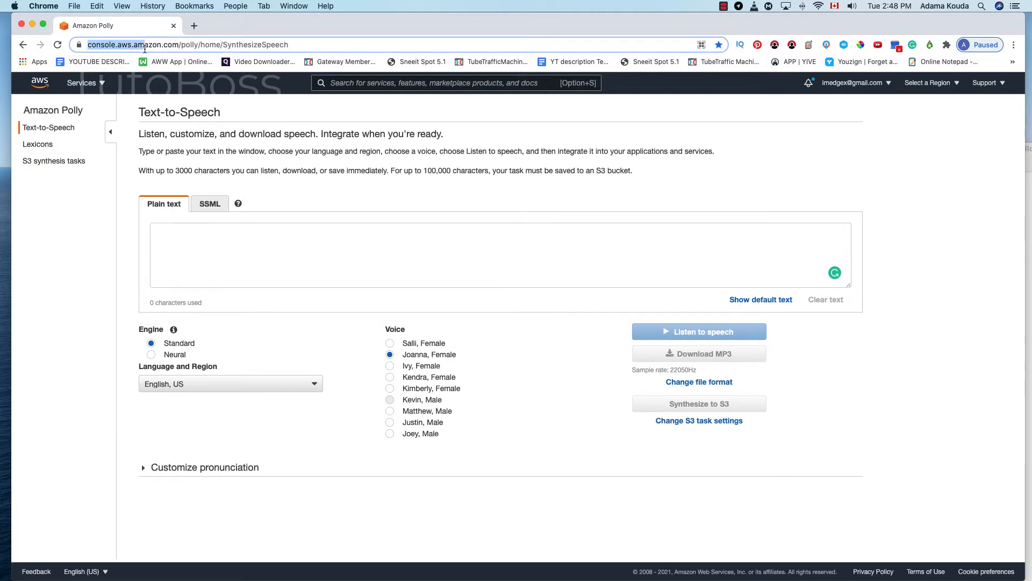
pyautogui.click(103, 45)
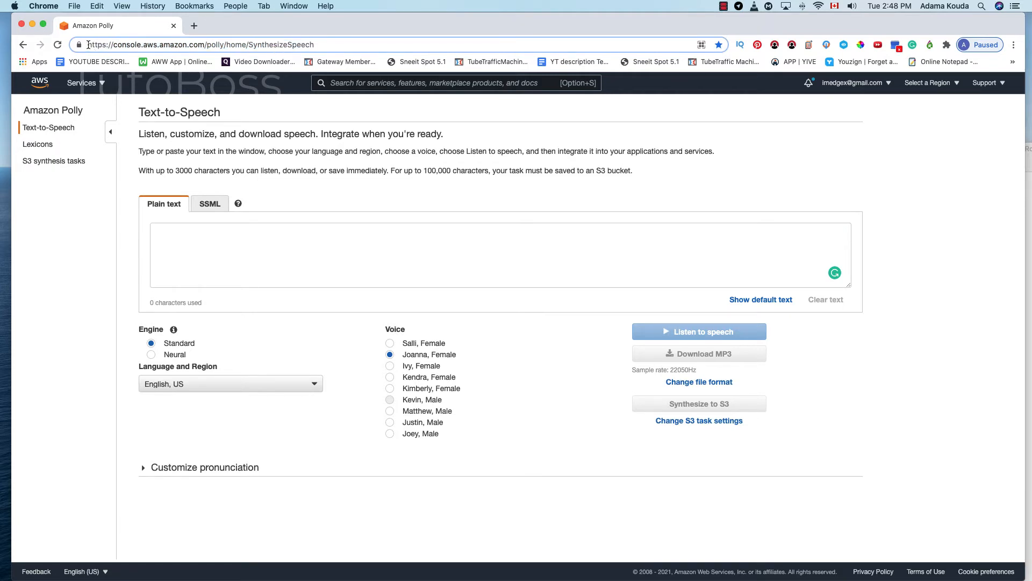
pyautogui.moveTo(89, 45); pyautogui.dragTo(223, 45)
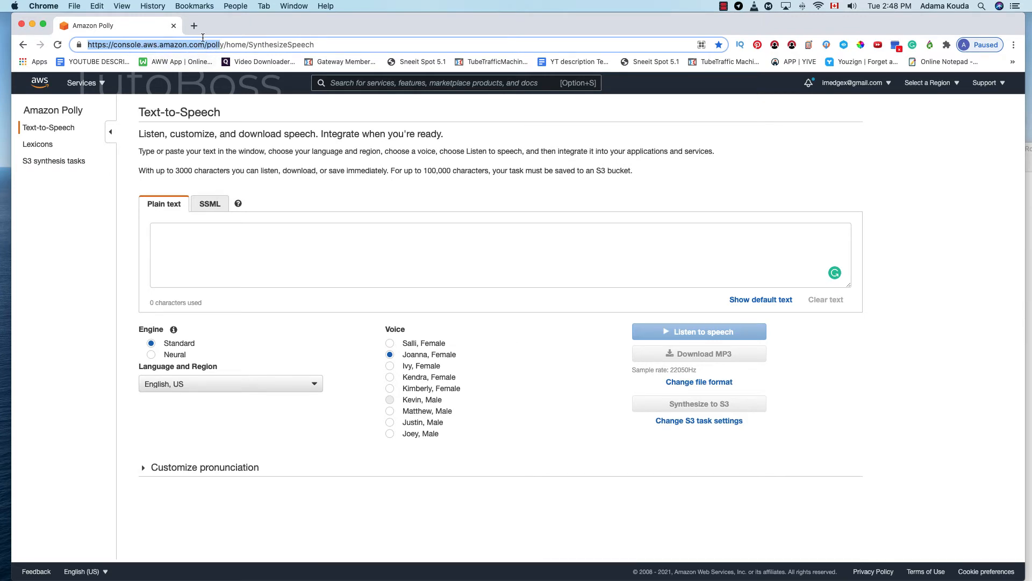
pyautogui.click(218, 45)
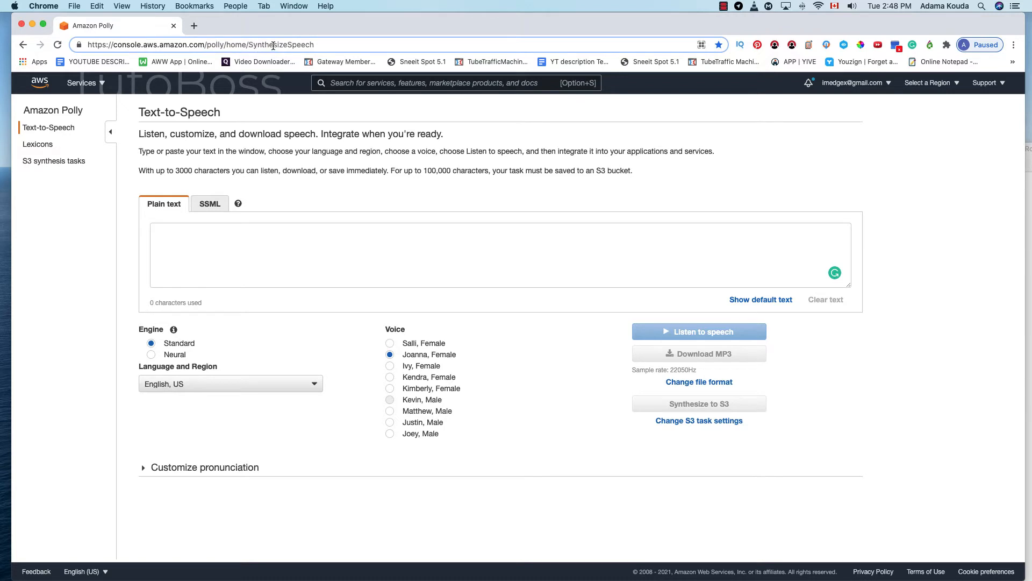
pyautogui.click(322, 262)
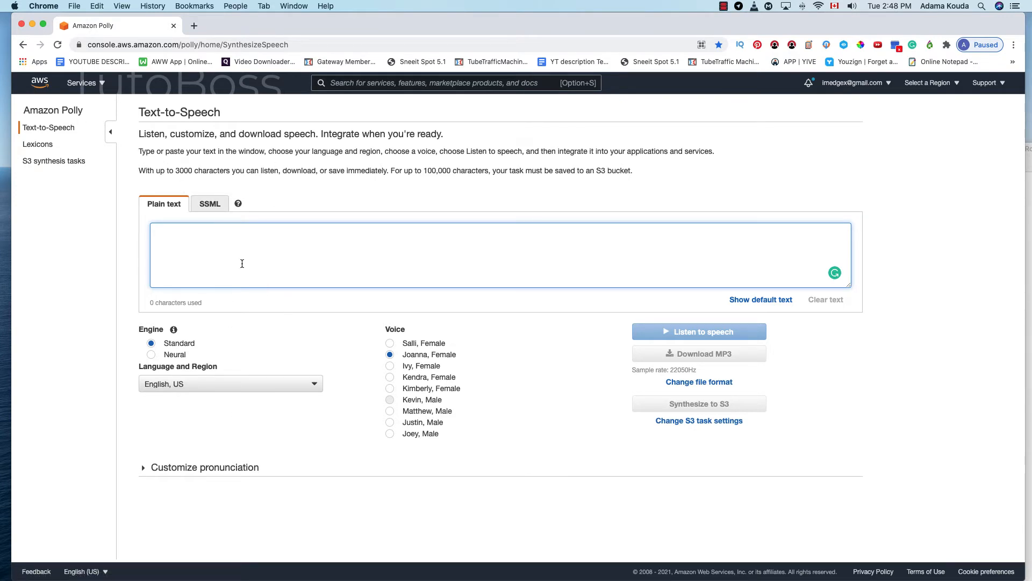
# - Move the browser aside, switch to the TextEdit script document and copy the whole French voice-over script
pyautogui.moveTo(287, 26); pyautogui.dragTo(421, 210)
pyautogui.click(354, 124)
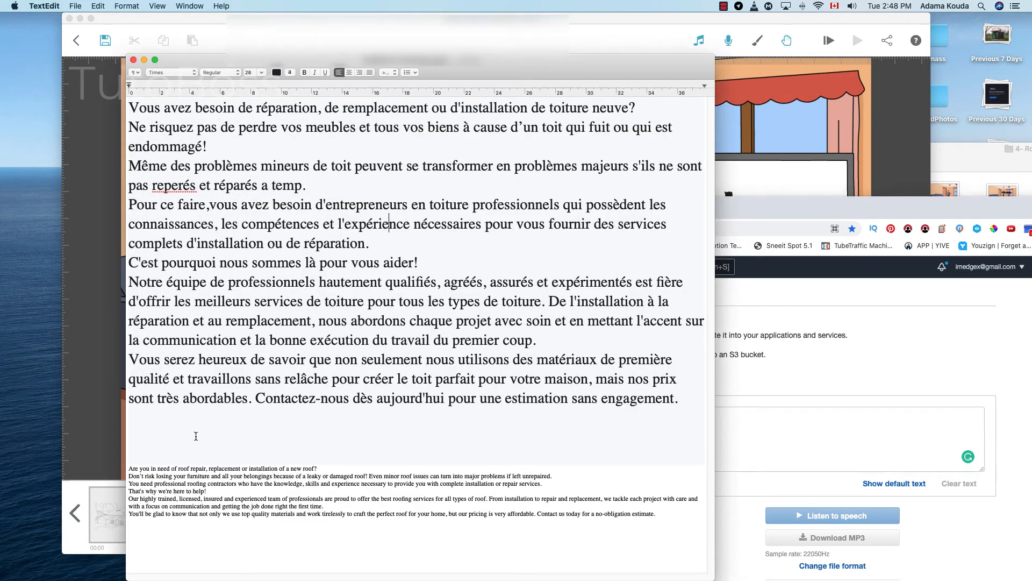
pyautogui.moveTo(196, 423); pyautogui.dragTo(121, 105)
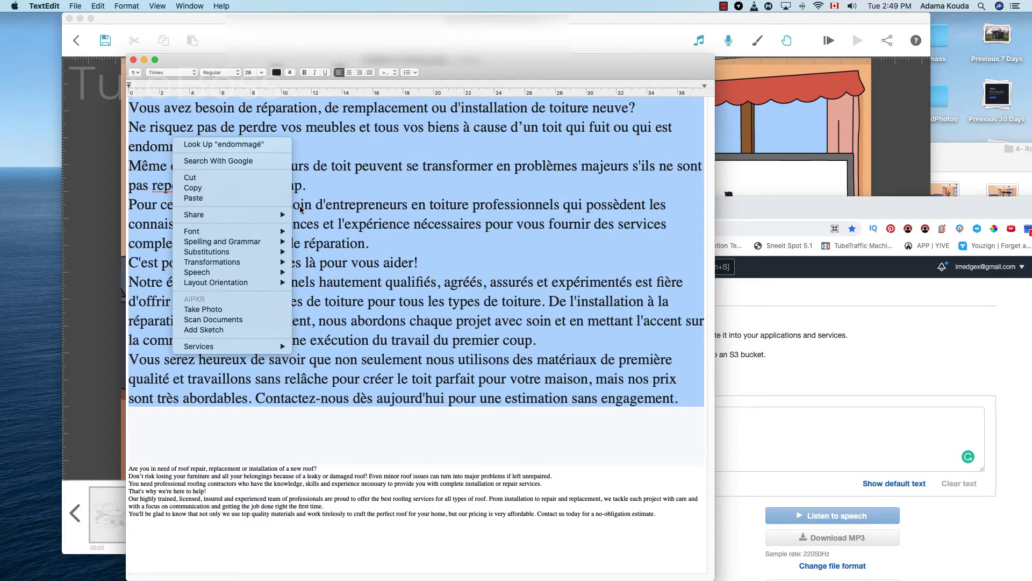
pyautogui.click(240, 188)
# - Switch back to Amazon Polly in Chrome and paste the French roofing script into the plain-text speech input
pyautogui.click(755, 214)
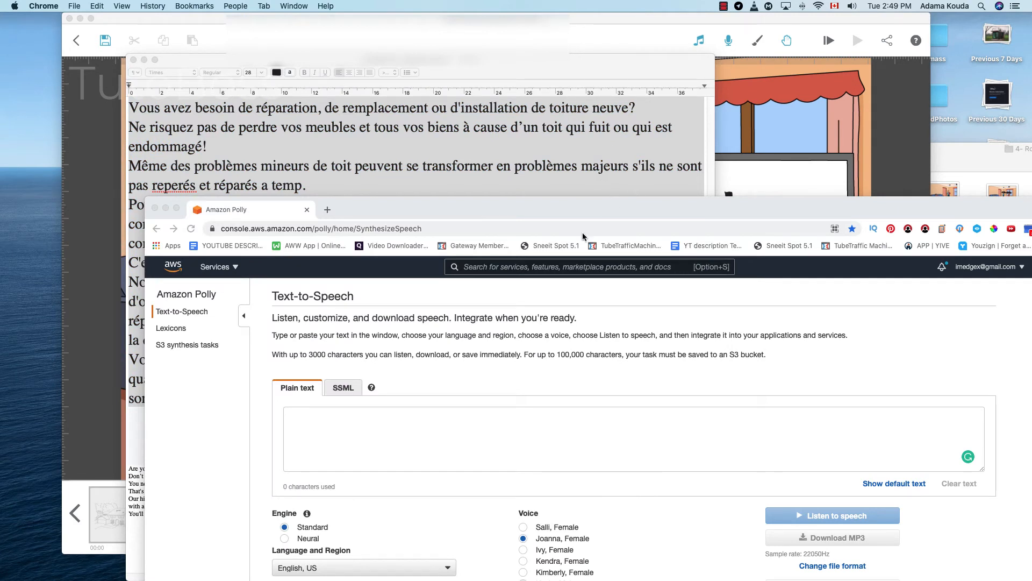
pyautogui.click(392, 433)
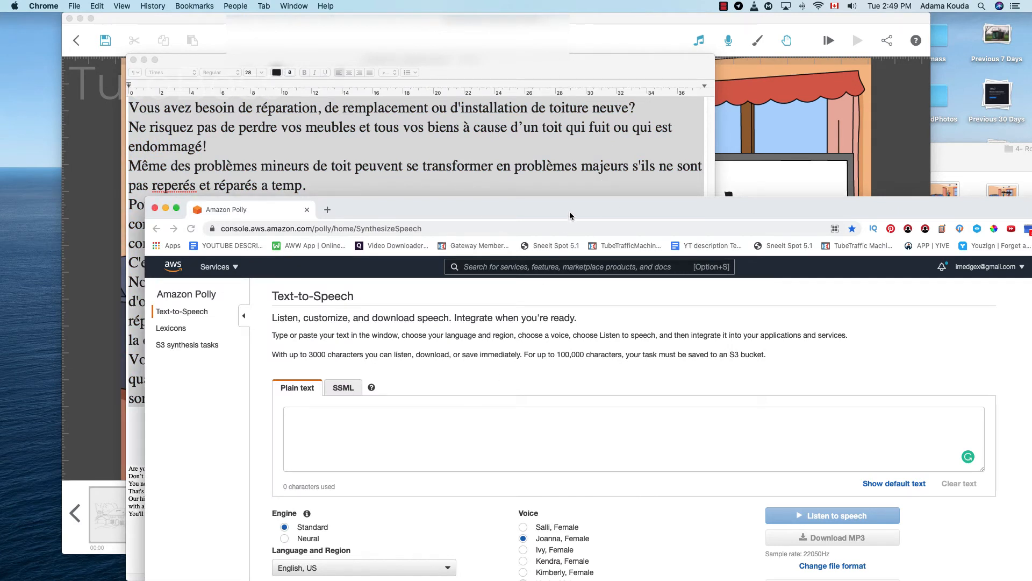
pyautogui.moveTo(570, 216); pyautogui.dragTo(495, 52)
pyautogui.click(282, 251)
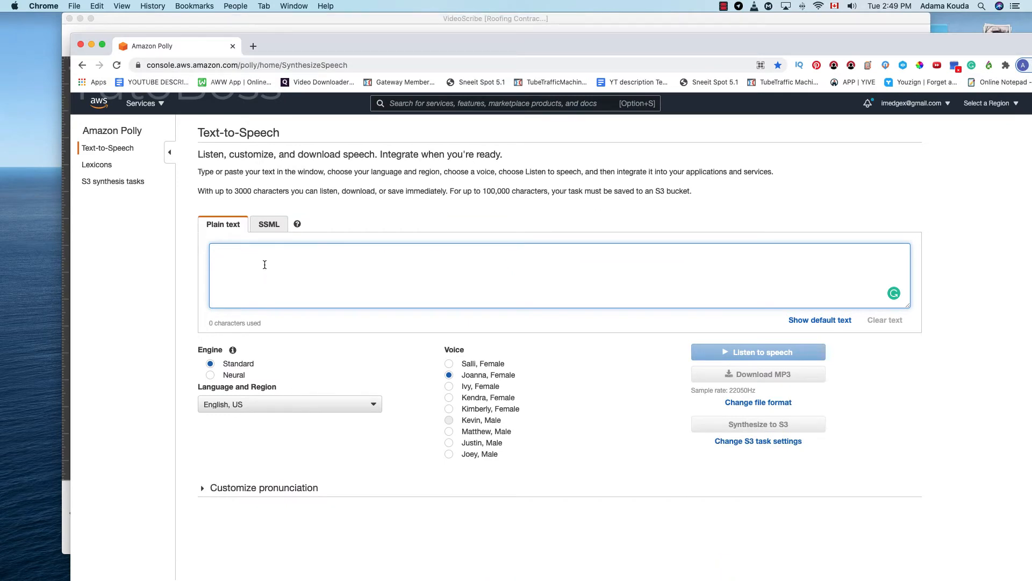
pyautogui.rightClick(265, 267)
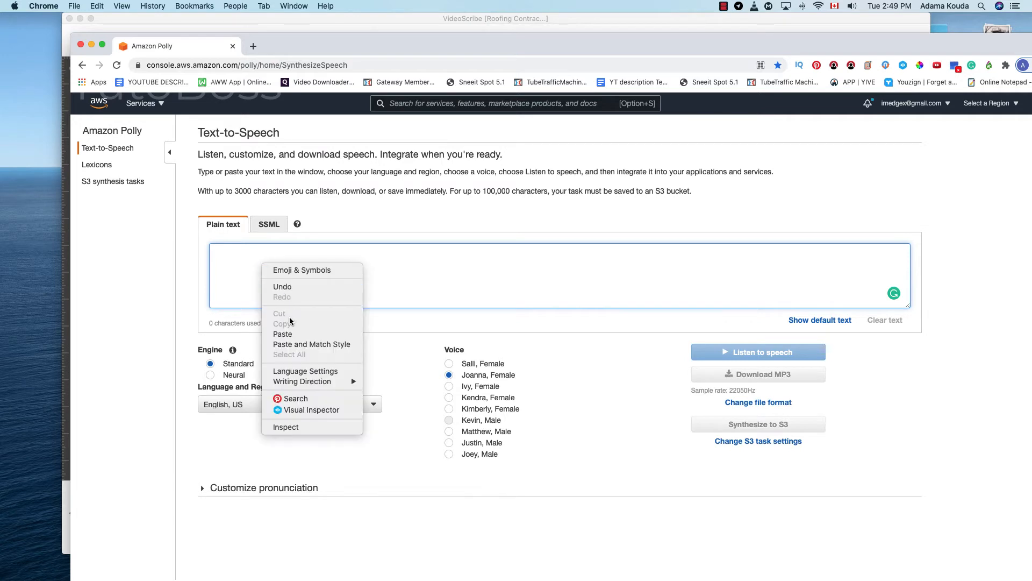
pyautogui.click(289, 334)
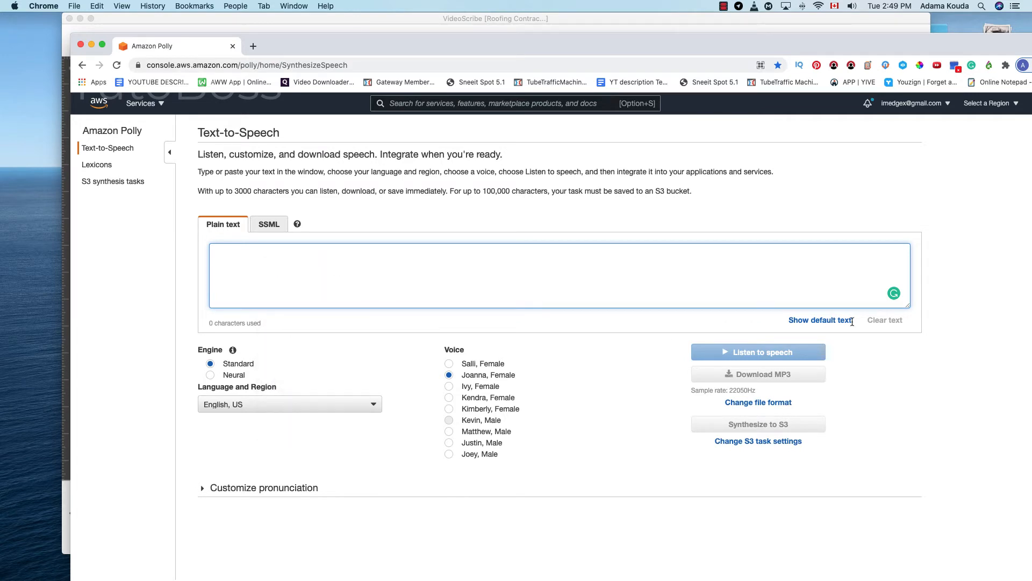
pyautogui.press('super+v')
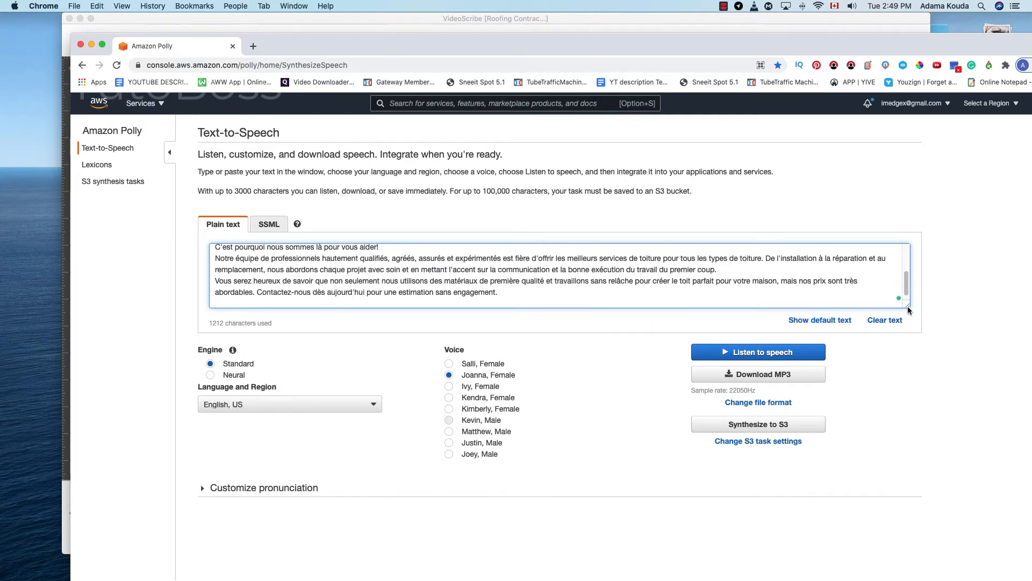
# - Enlarge the plain-text input to fit the whole French script and check its character count
pyautogui.moveTo(908, 310); pyautogui.dragTo(940, 480)
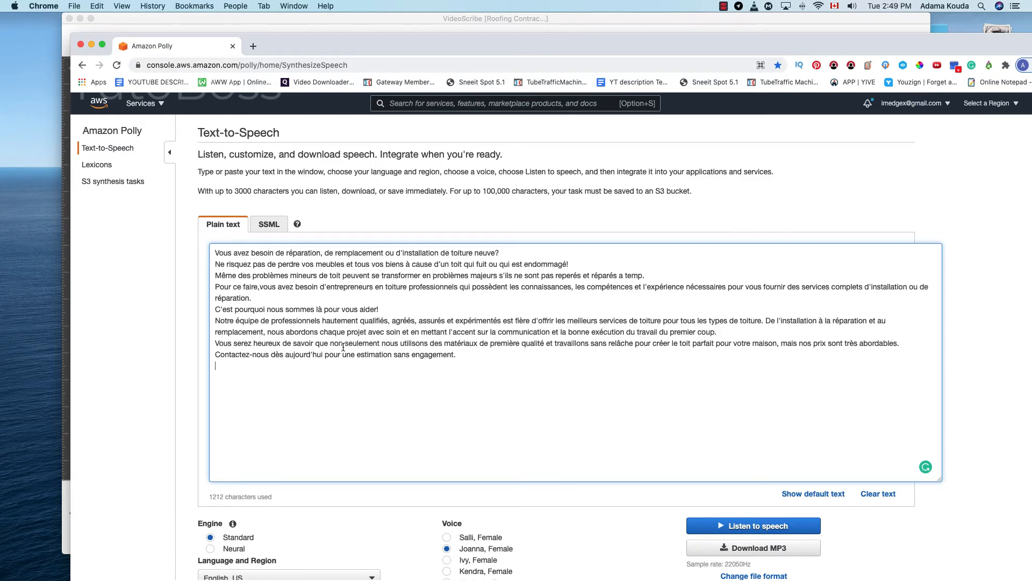
pyautogui.scroll(-3, 343, 347)
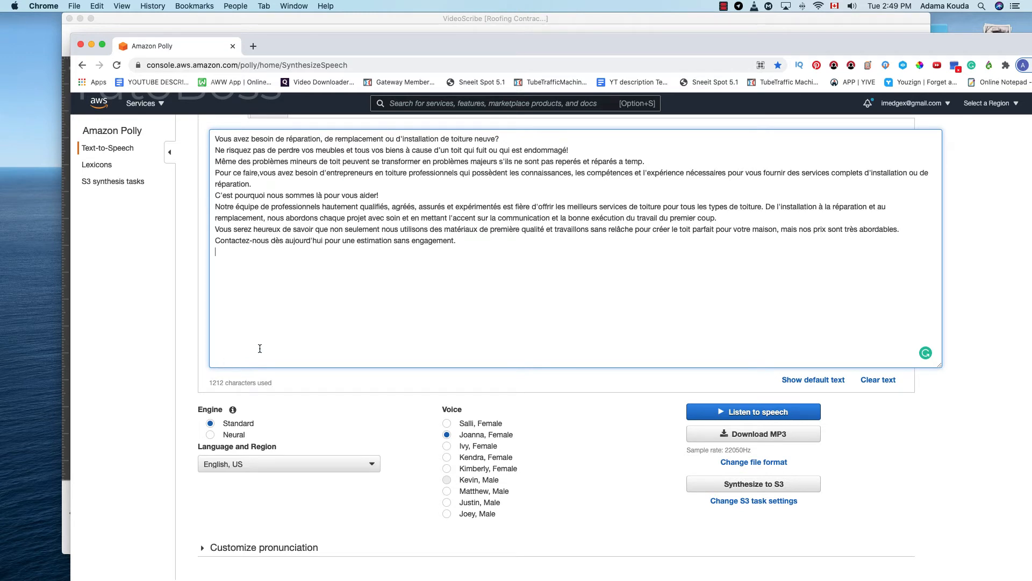
pyautogui.scroll(1, 282, 232)
pyautogui.scroll(1, 264, 194)
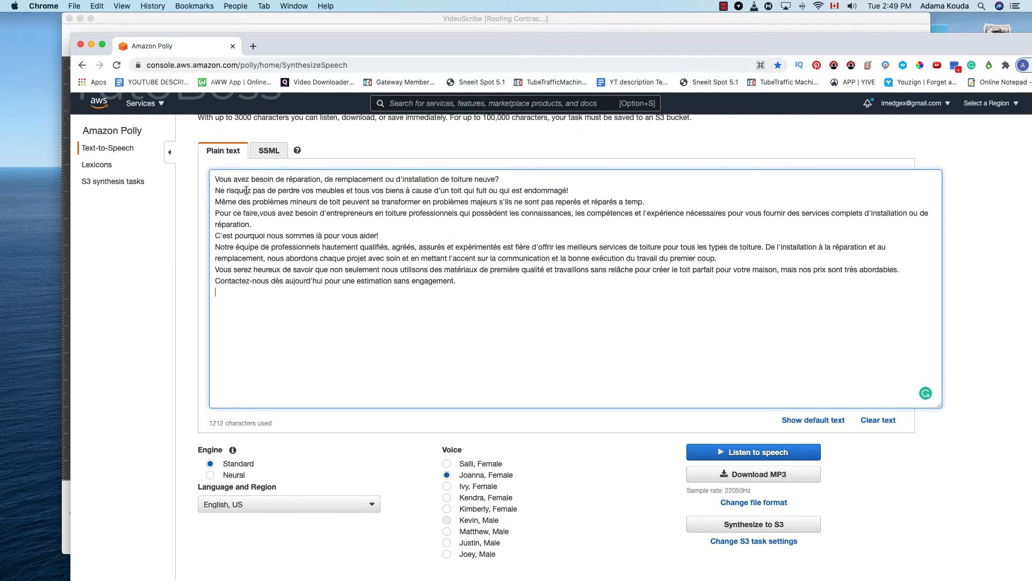
pyautogui.moveTo(208, 423); pyautogui.dragTo(265, 423)
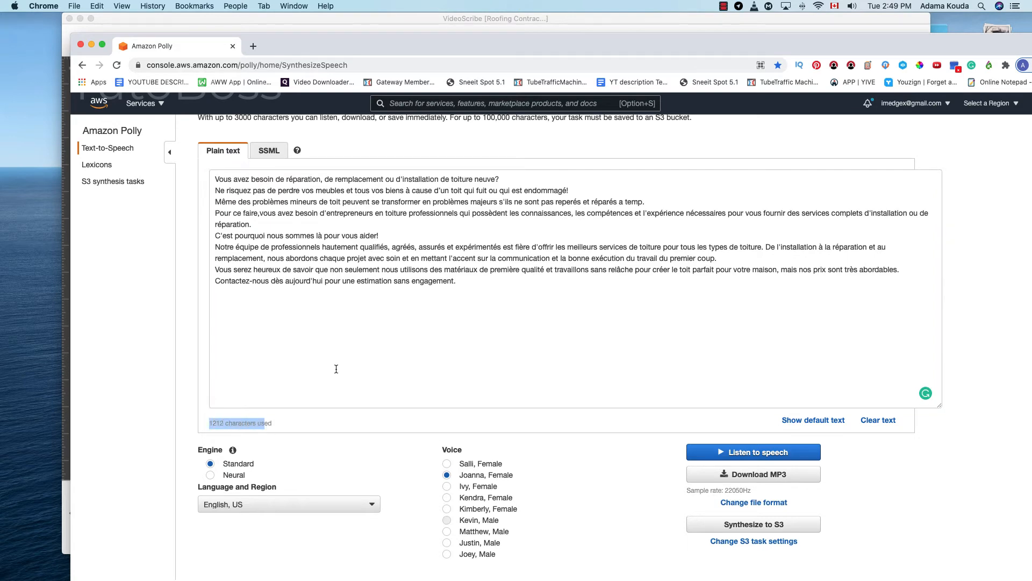
# - Set the language and region to French, Canadian and preview the beginning of the script with the Chantal voice
pyautogui.scroll(-1, 337, 366)
pyautogui.scroll(-3, 305, 440)
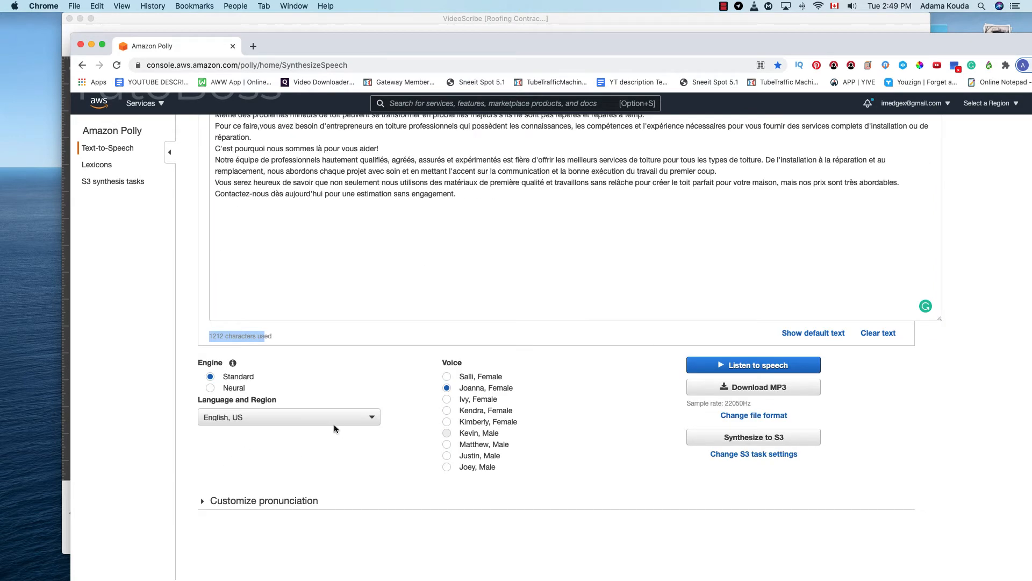
pyautogui.click(279, 418)
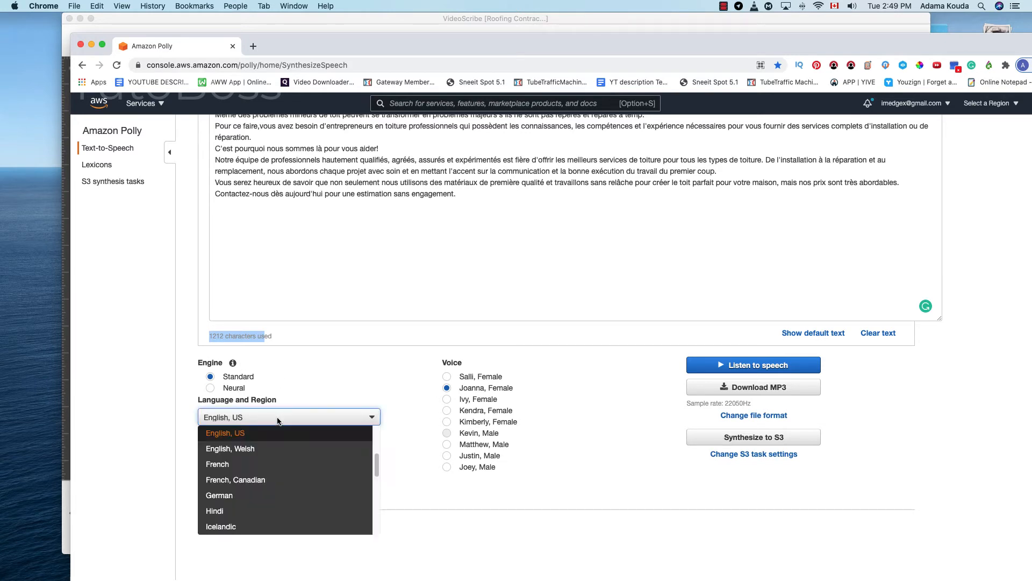
pyautogui.click(241, 462)
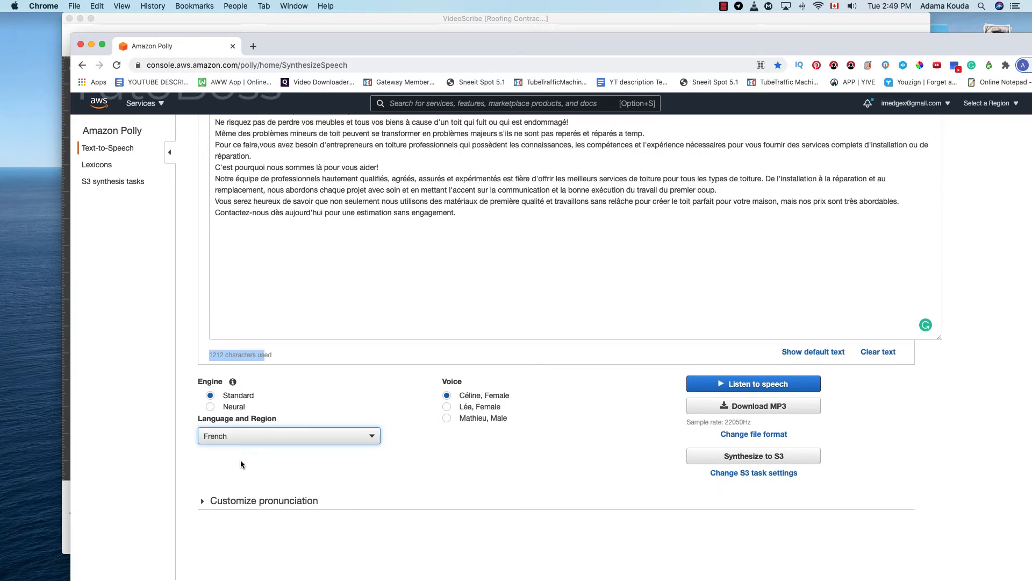
pyautogui.click(306, 437)
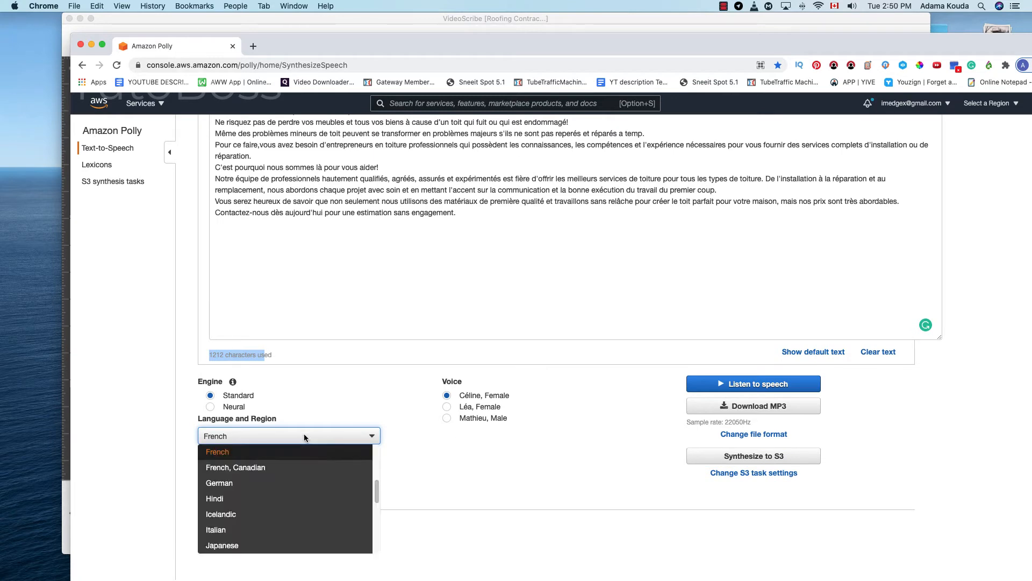
pyautogui.click(248, 473)
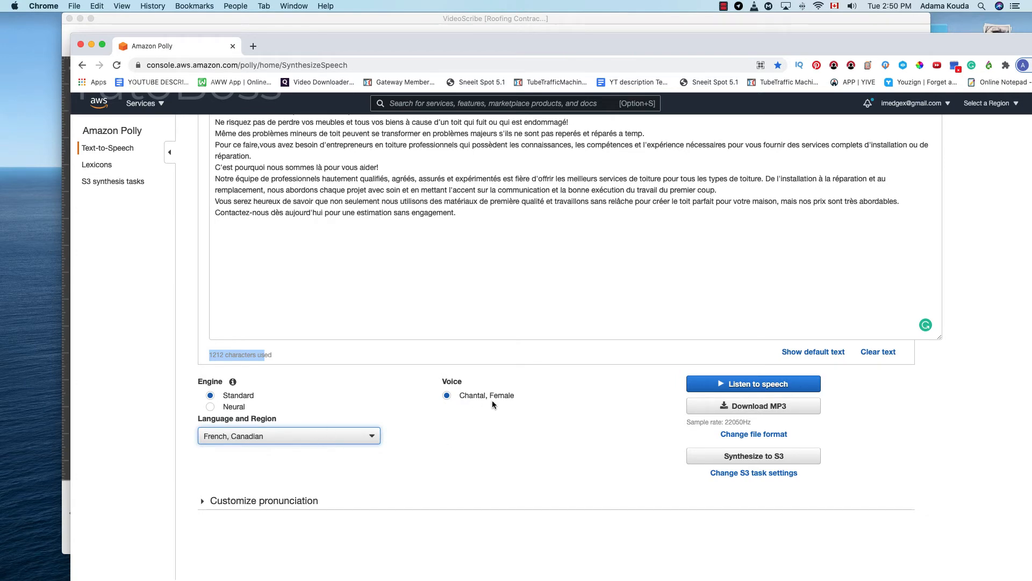
pyautogui.click(736, 389)
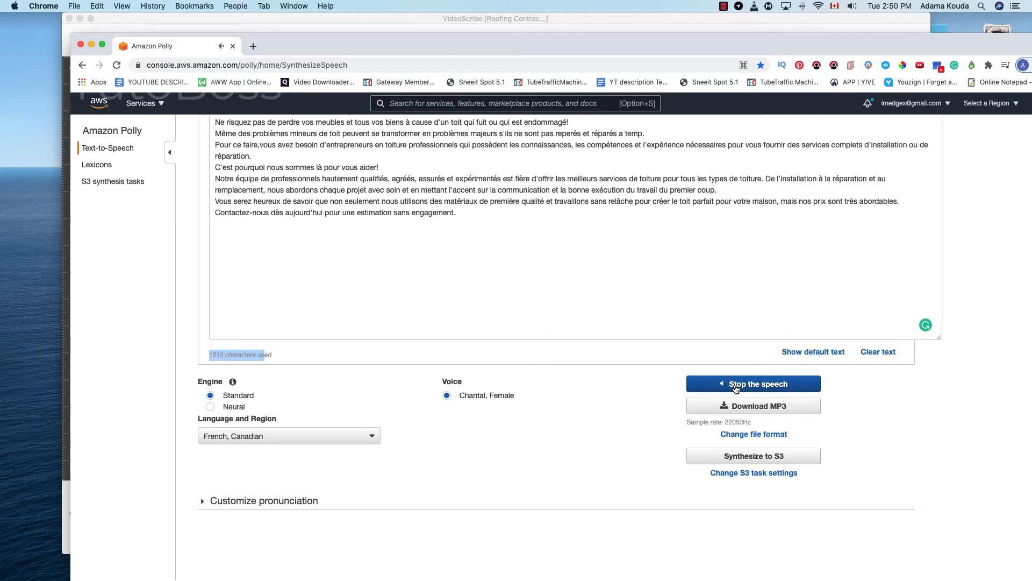
pyautogui.click(736, 389)
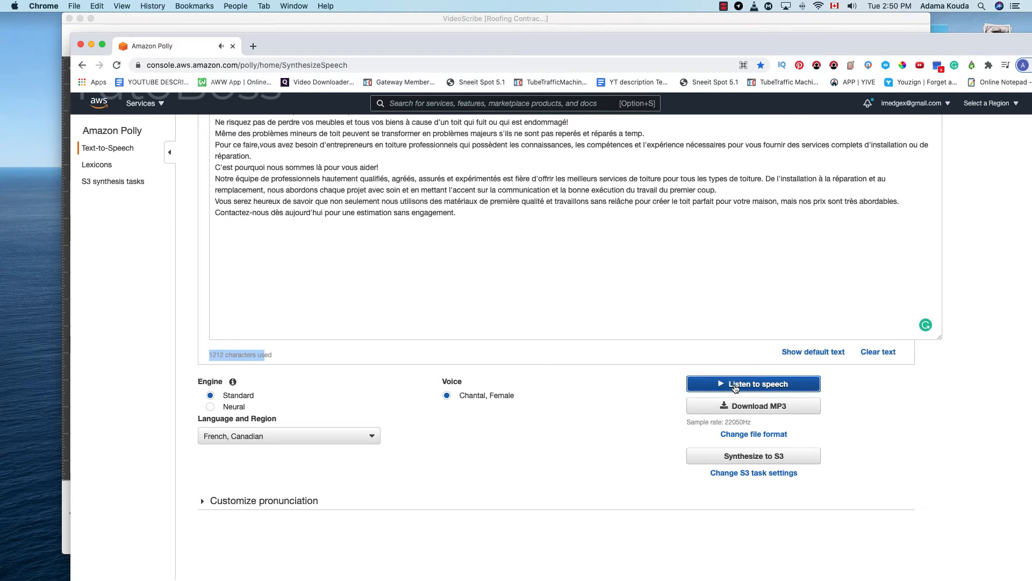
# - Look through the available languages, choose French, and preview the script with the Léa female voice
pyautogui.click(214, 434)
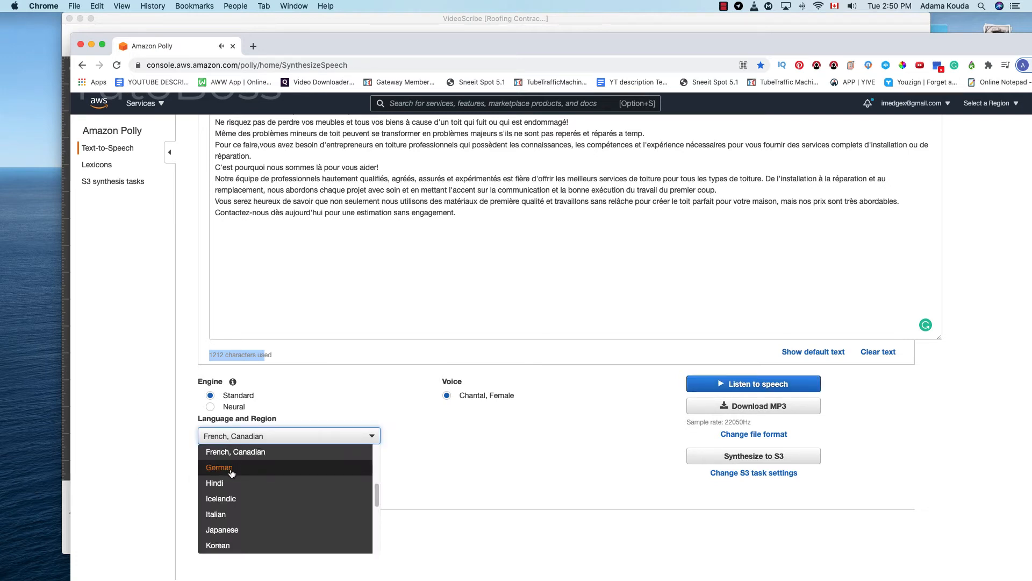
pyautogui.scroll(5, 232, 483)
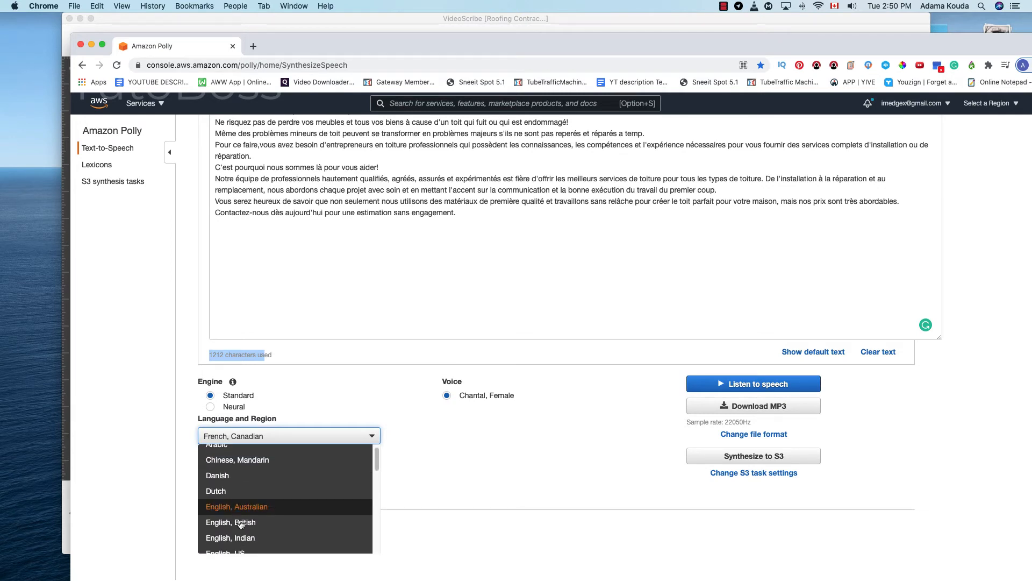
pyautogui.scroll(-5, 237, 516)
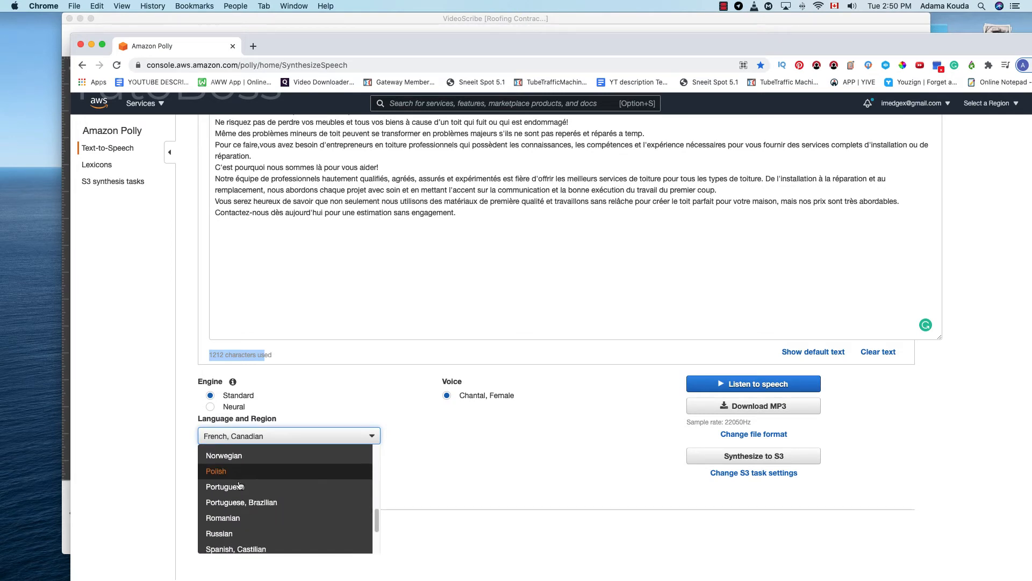
pyautogui.scroll(3, 237, 479)
pyautogui.scroll(2, 238, 488)
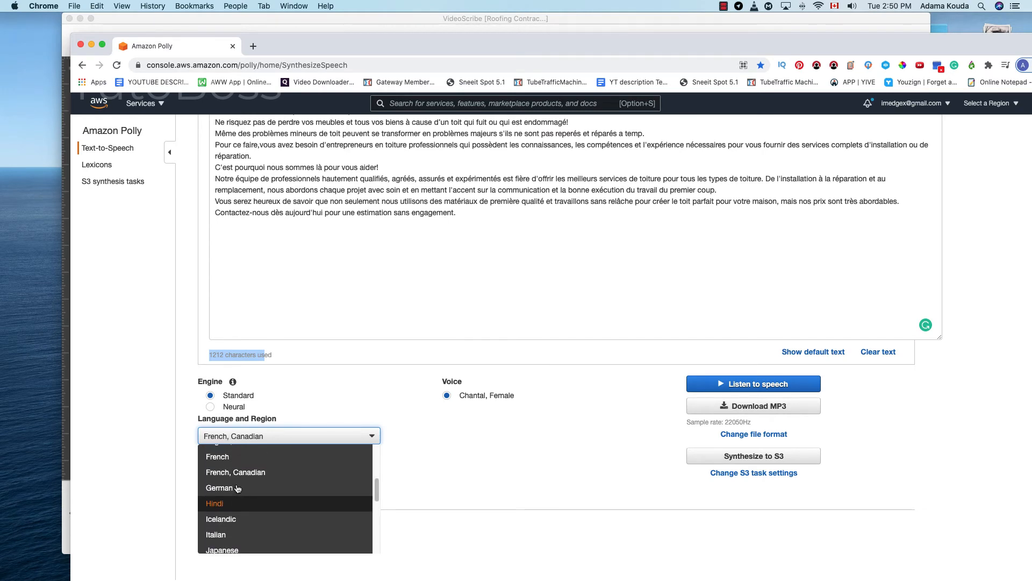
pyautogui.click(231, 460)
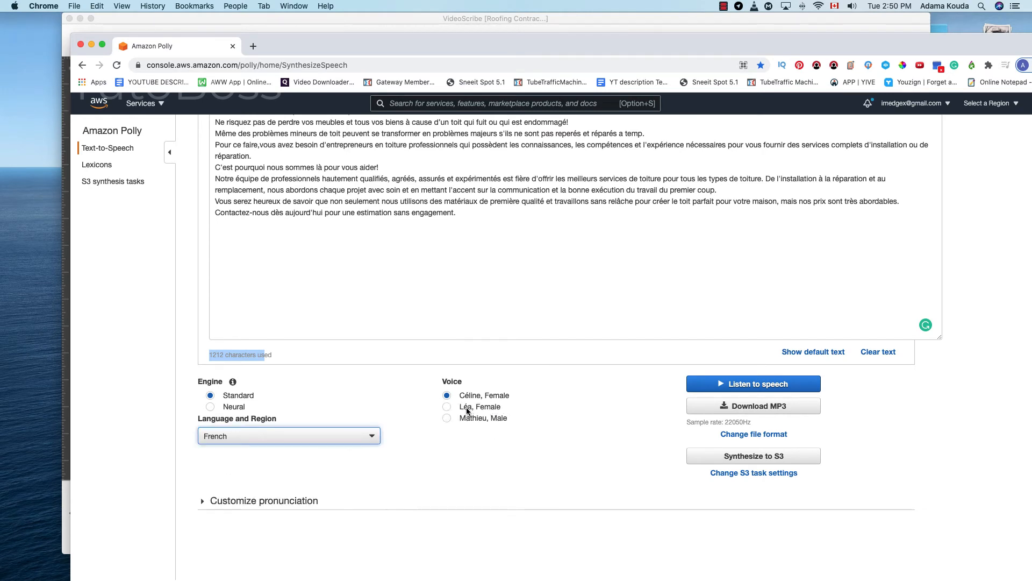
pyautogui.click(447, 407)
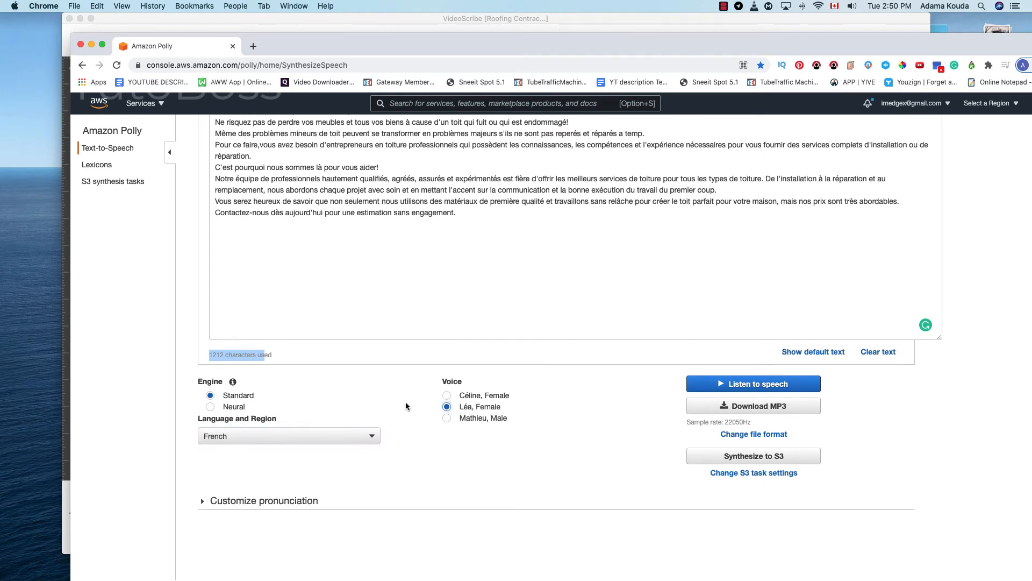
pyautogui.click(748, 386)
pyautogui.click(699, 384)
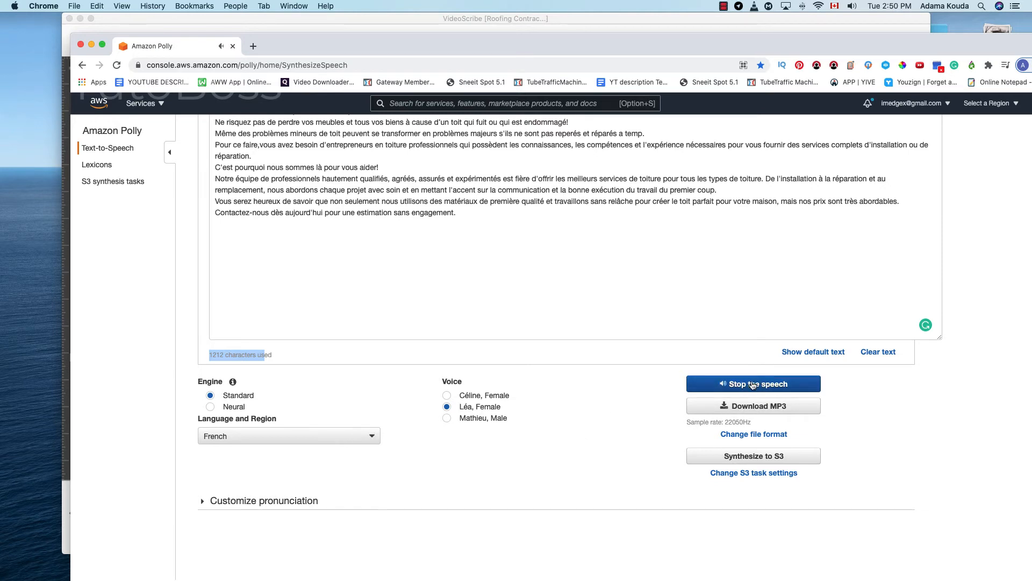
# - Choose the Mathieu male voice and preview the beginning of the French script with it
pyautogui.click(447, 418)
pyautogui.click(760, 387)
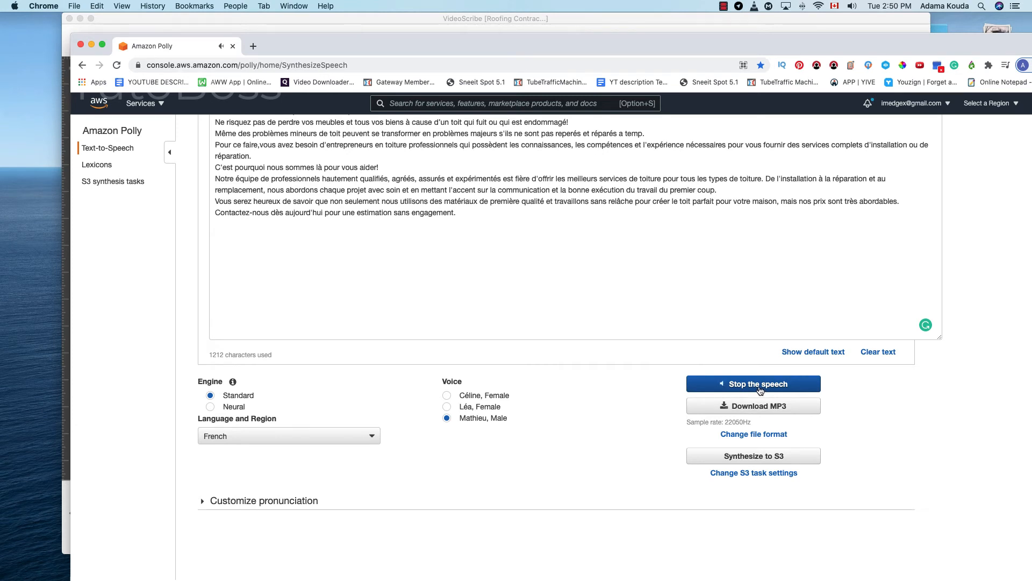
pyautogui.click(759, 387)
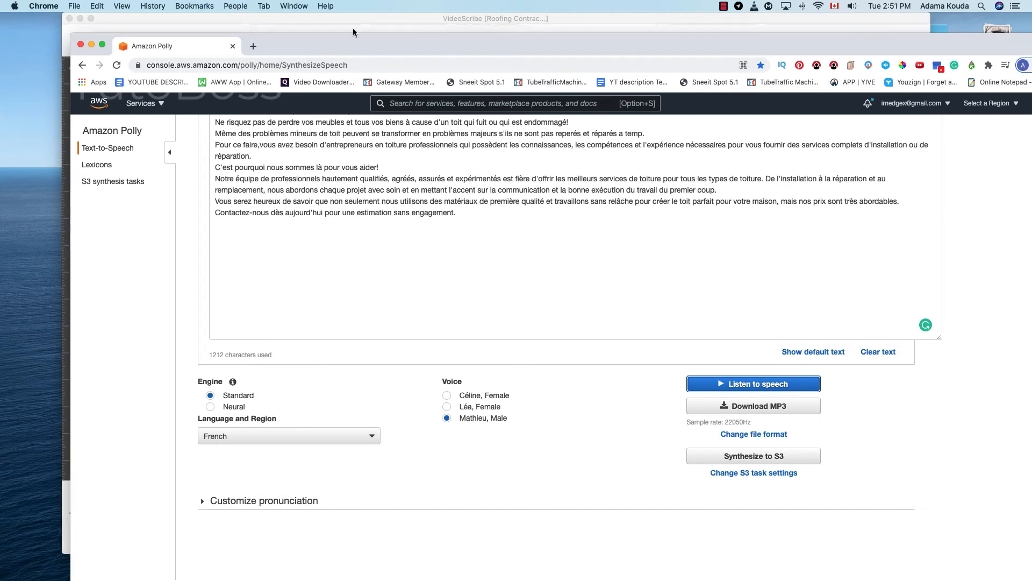
# - Set the language and region back to French, Canadian for the Chantal voice
pyautogui.click(271, 437)
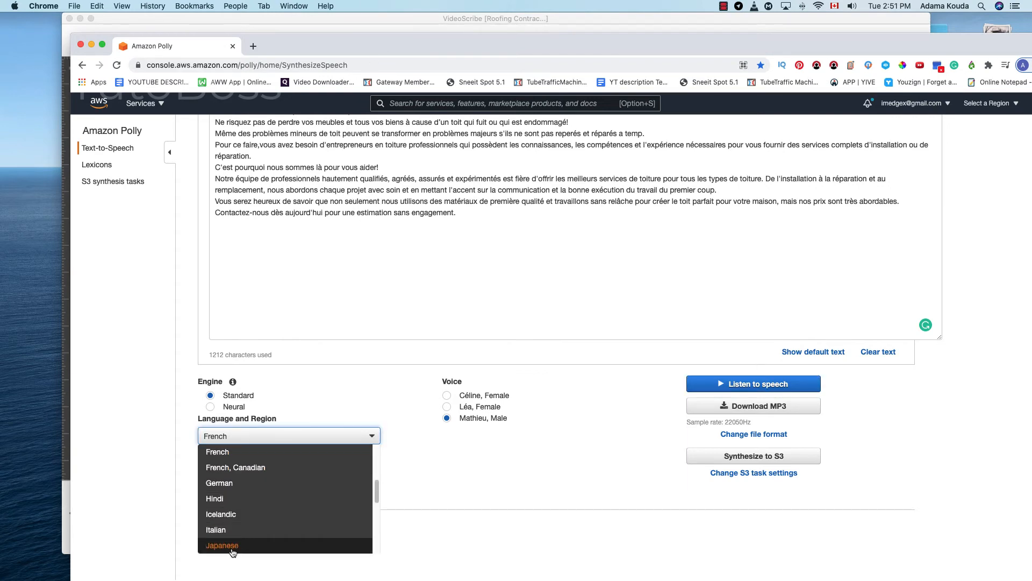
pyautogui.click(242, 473)
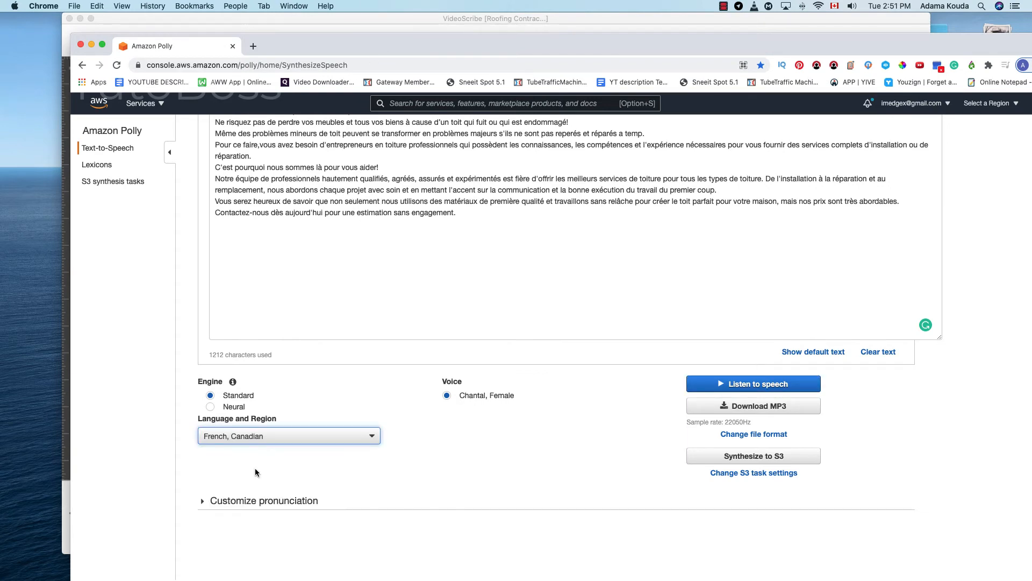
pyautogui.click(708, 413)
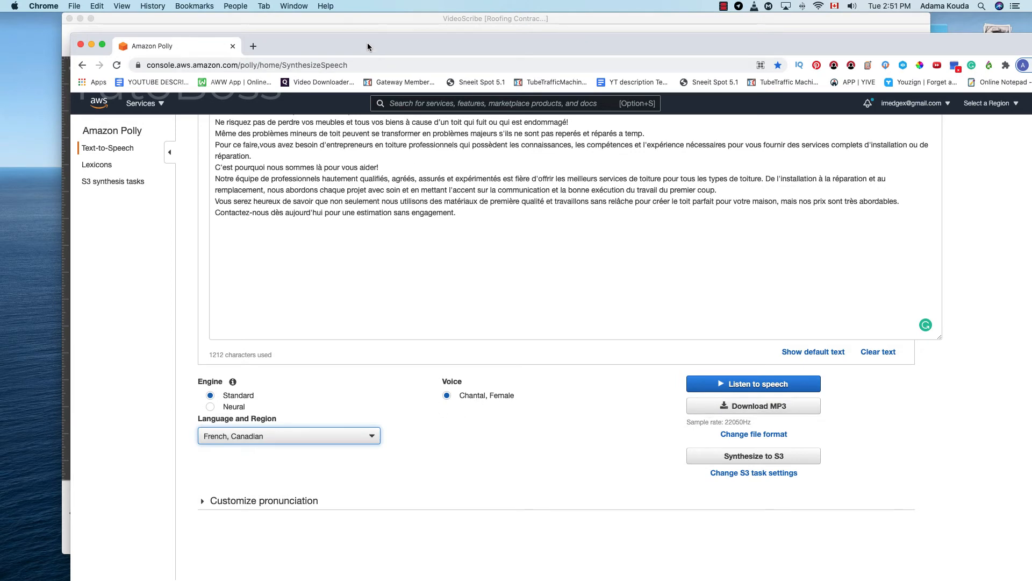
# - Move the browser window aside and switch to the roofing contractor scribe in VideoScribe, keeping the project open
pyautogui.moveTo(367, 43); pyautogui.dragTo(619, 289)
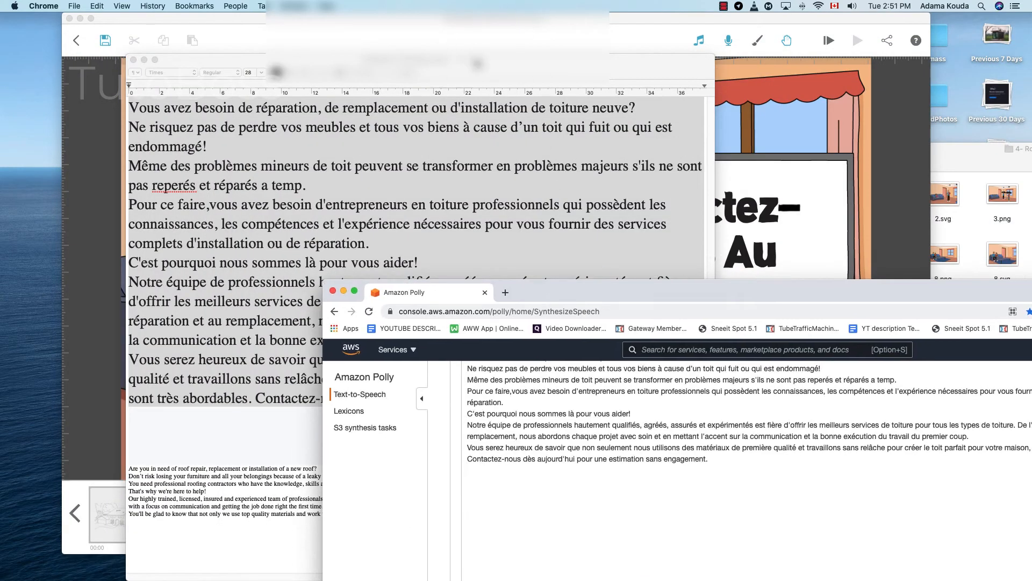
pyautogui.click(759, 23)
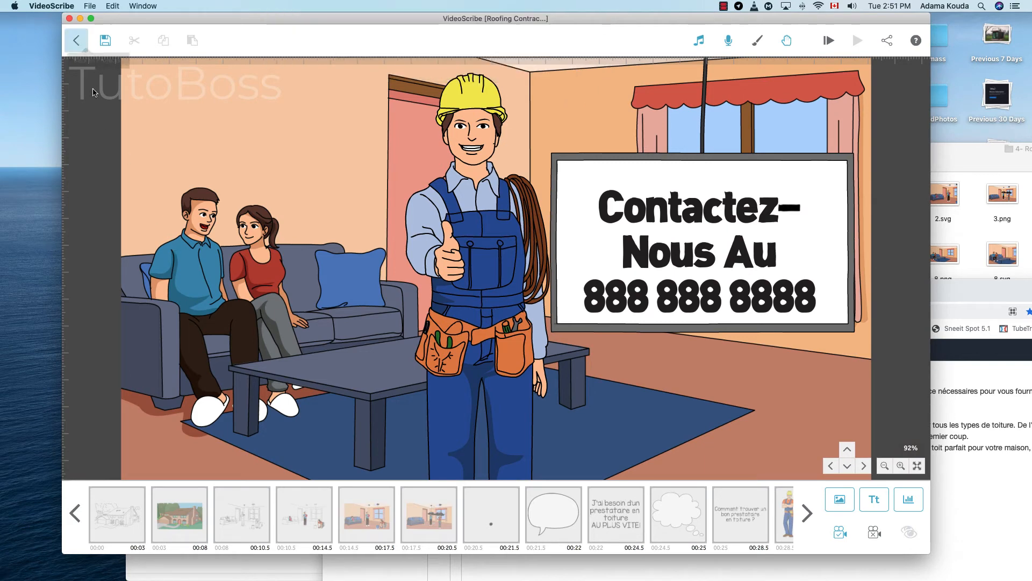
pyautogui.click(78, 42)
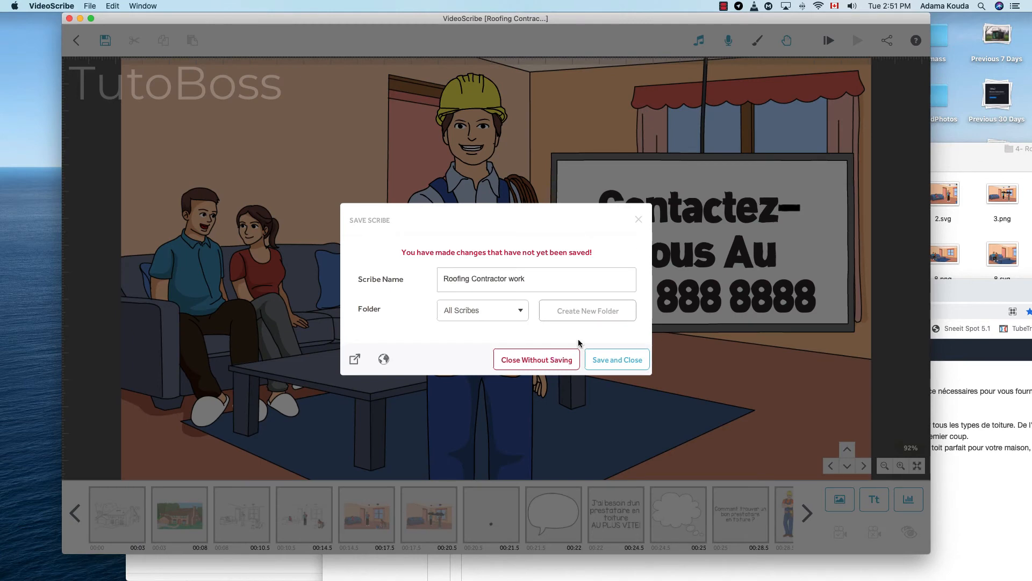
pyautogui.click(639, 219)
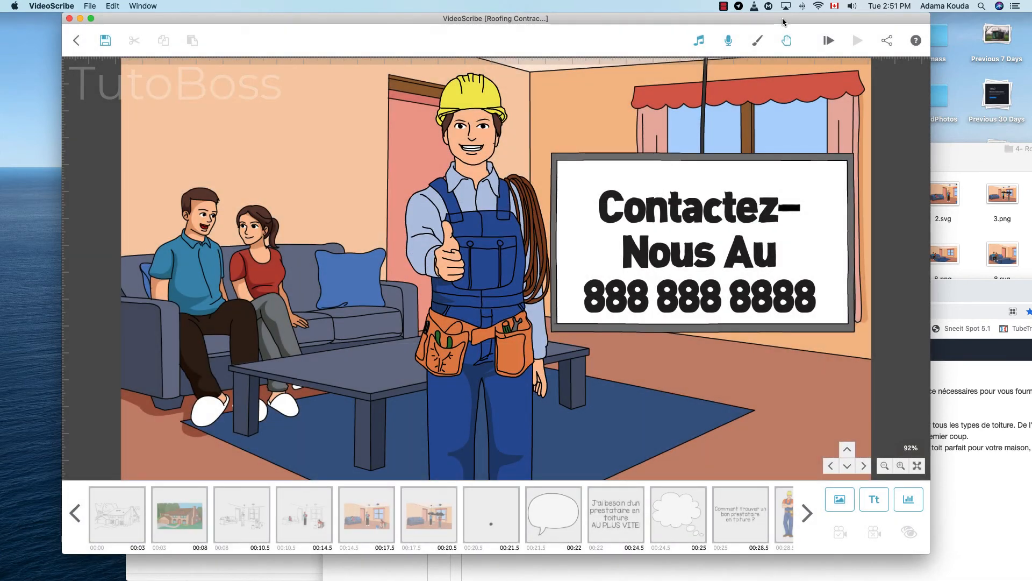
# - View the speech audio track attached in the Scribe Music dialog, then close the dialog
pyautogui.click(701, 42)
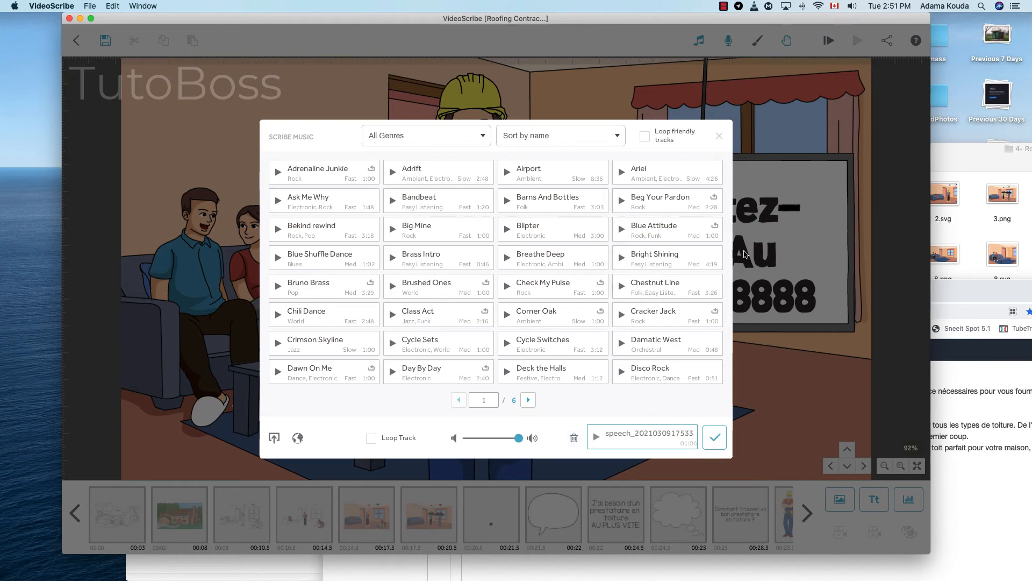
pyautogui.click(719, 136)
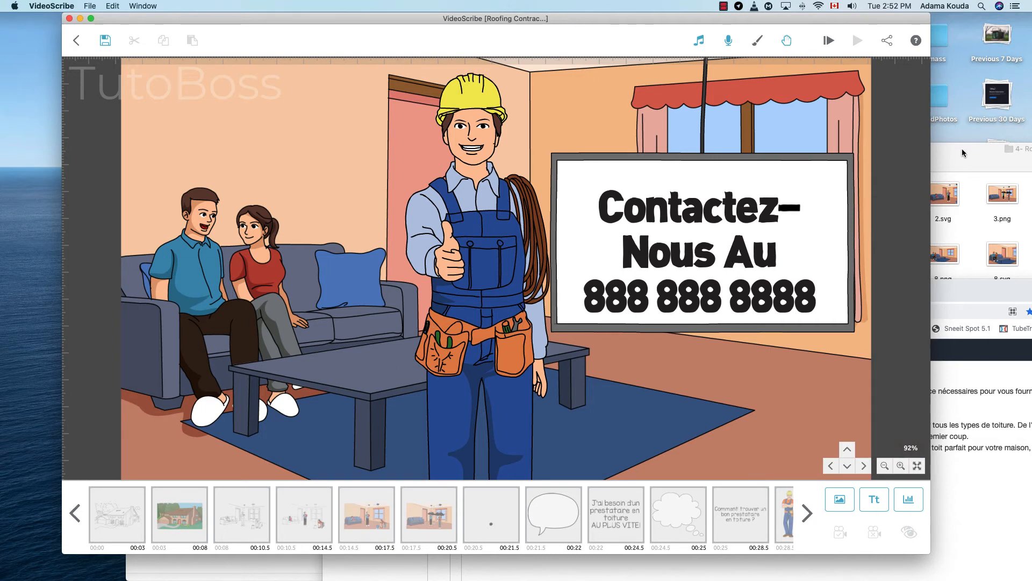
# - Bring forward the "4- Roofing" folder in Finder and examine its PNG and SVG scene images
pyautogui.moveTo(962, 148); pyautogui.dragTo(520, 16)
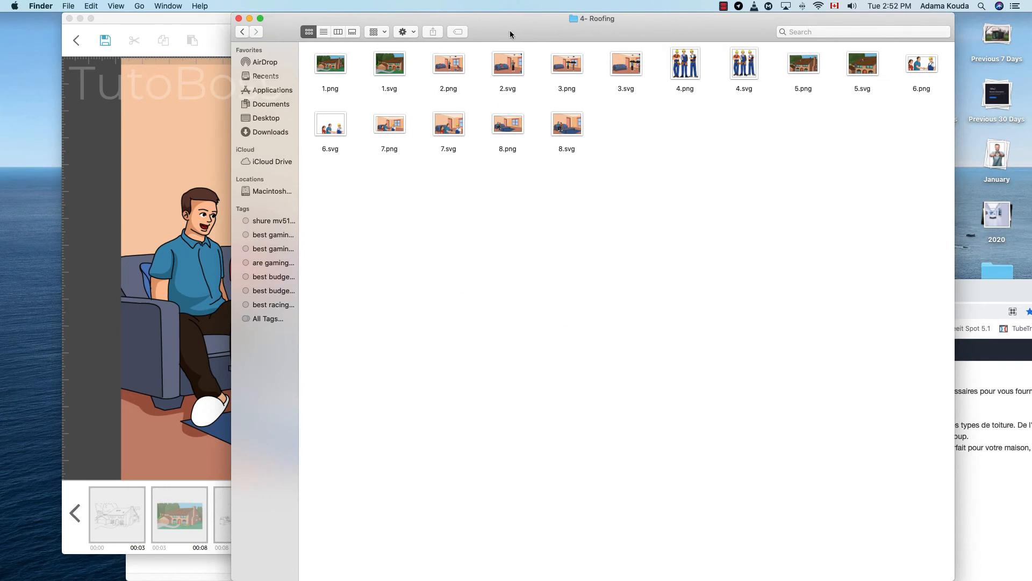
pyautogui.moveTo(510, 30); pyautogui.dragTo(618, 30)
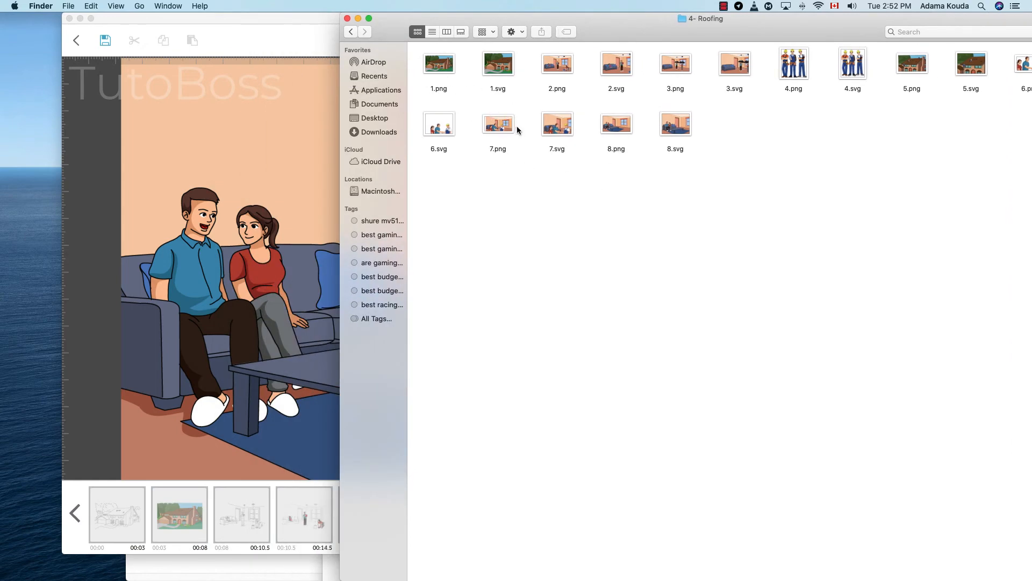
pyautogui.click(269, 21)
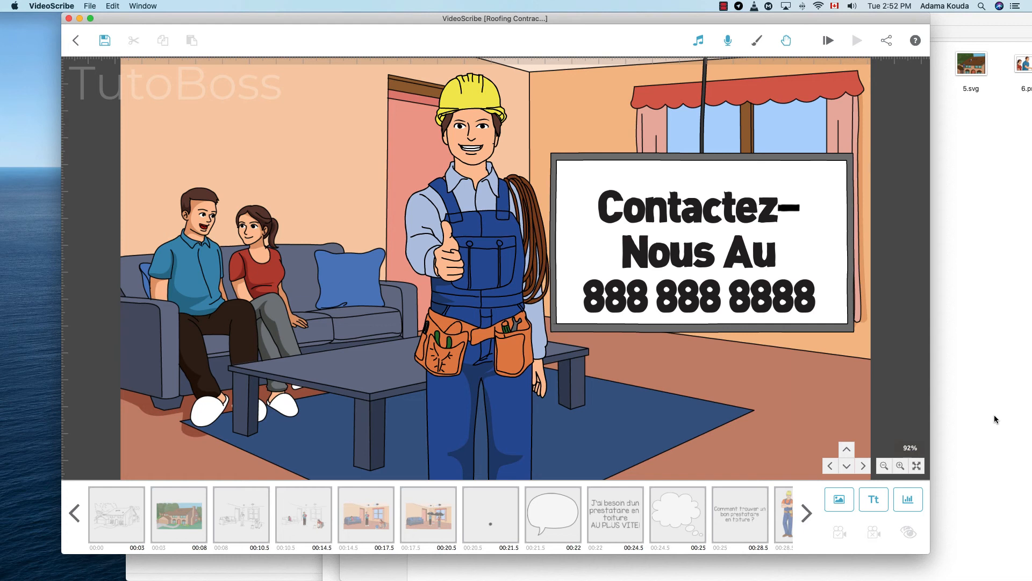
pyautogui.click(980, 391)
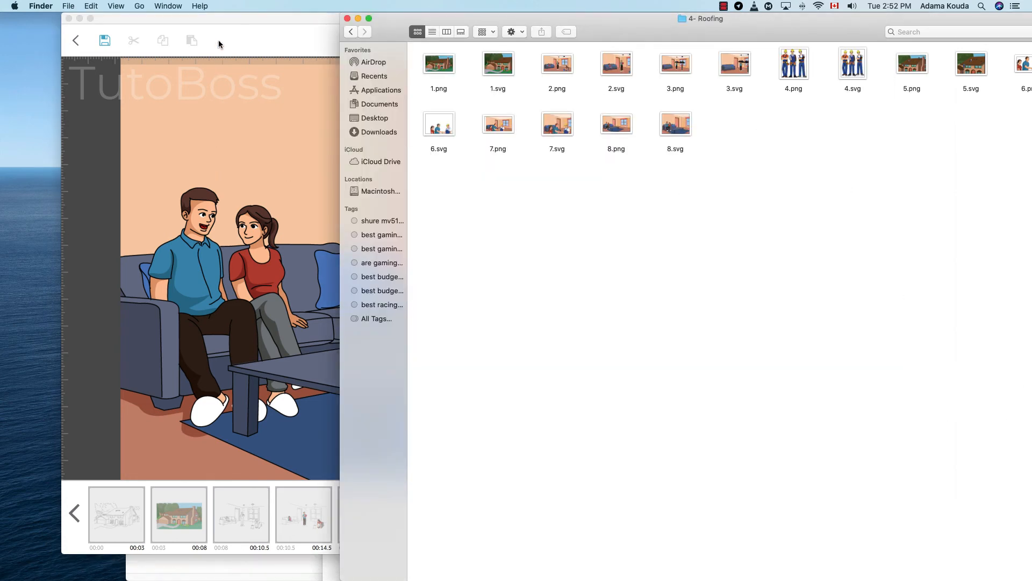
# - Switch back to VideoScribe and select the first house drawing in the timeline
pyautogui.click(227, 18)
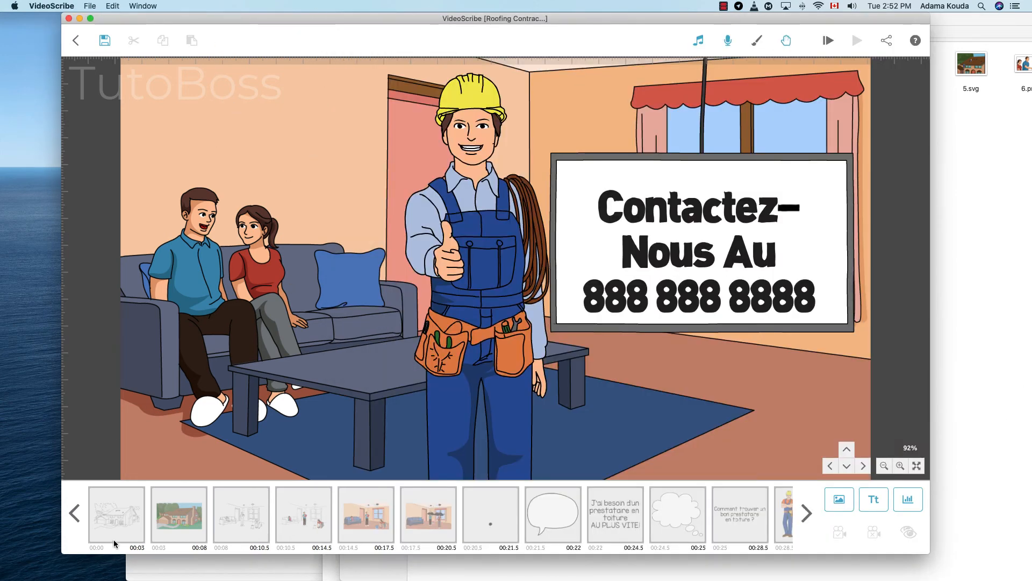
pyautogui.click(126, 508)
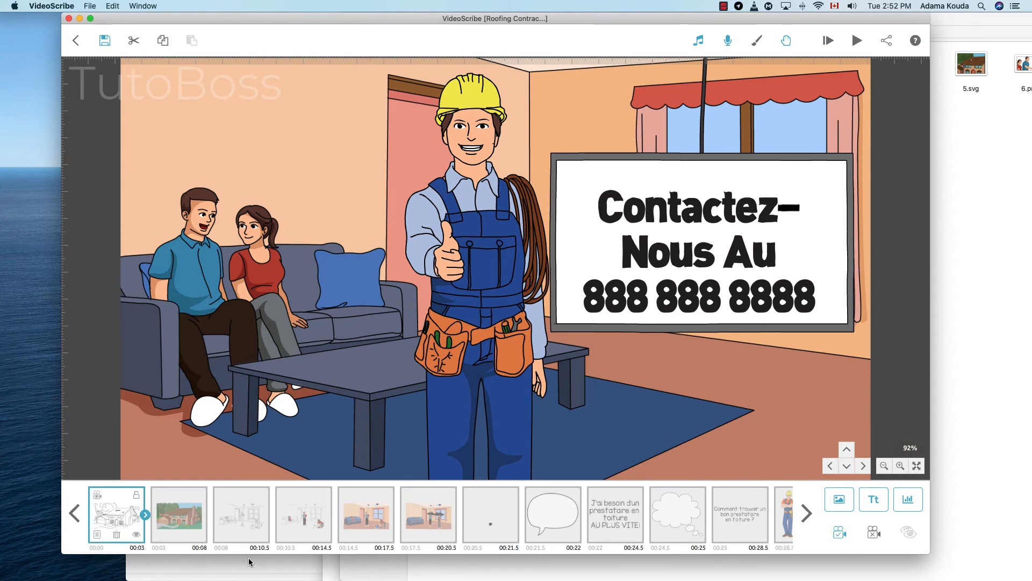
# - Examine the timeline elements of the French scribe from the speech bubble and its text through the thought bubble to the contractor drawing
pyautogui.click(541, 516)
pyautogui.click(510, 520)
pyautogui.click(600, 530)
pyautogui.click(703, 530)
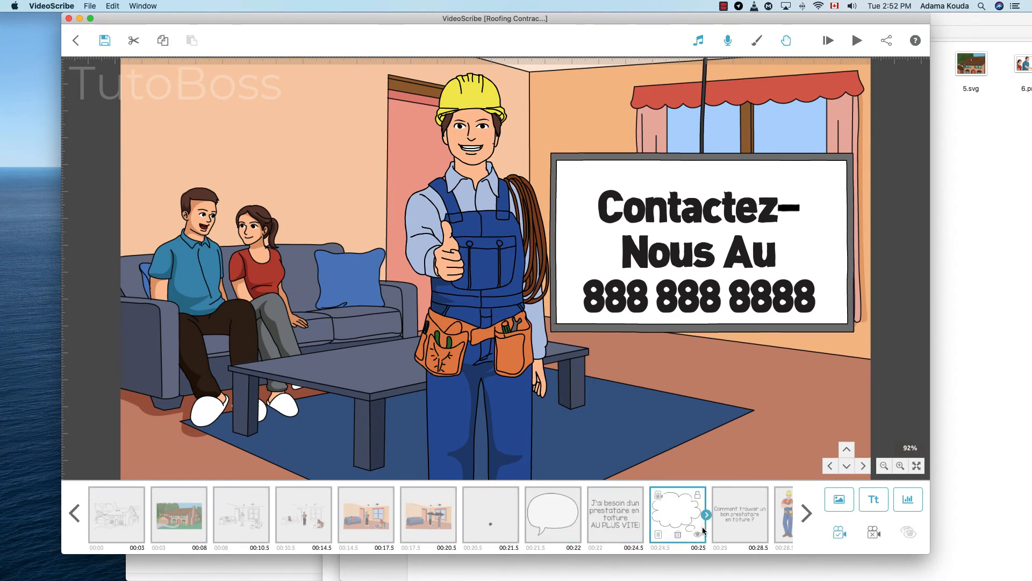
pyautogui.click(727, 524)
pyautogui.click(774, 520)
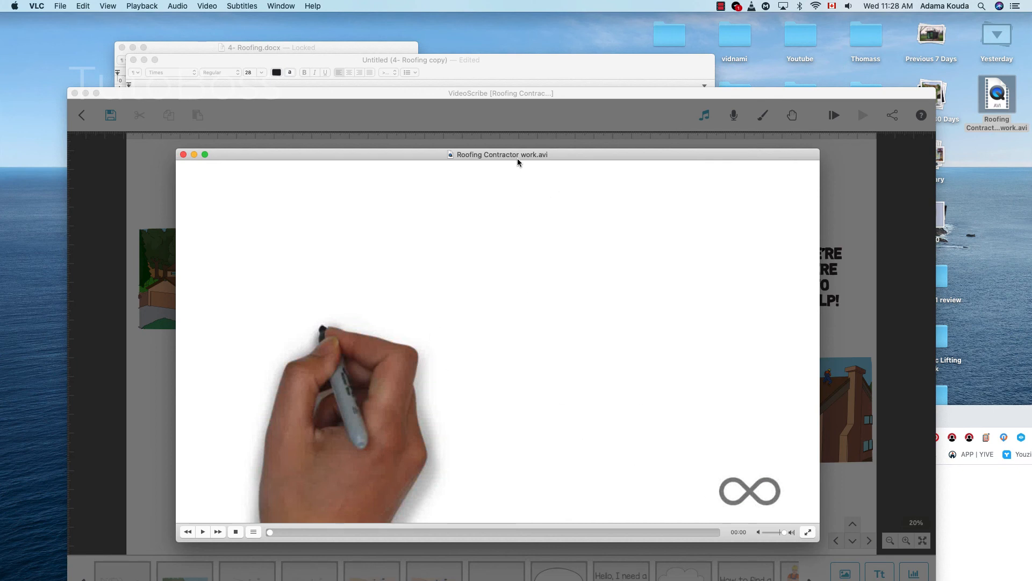
# - Move the VLC window with "Roofing Contractor work.avi" higher, play the rendered English video, and pause it near the contact scene
pyautogui.moveTo(517, 158); pyautogui.dragTo(516, 97)
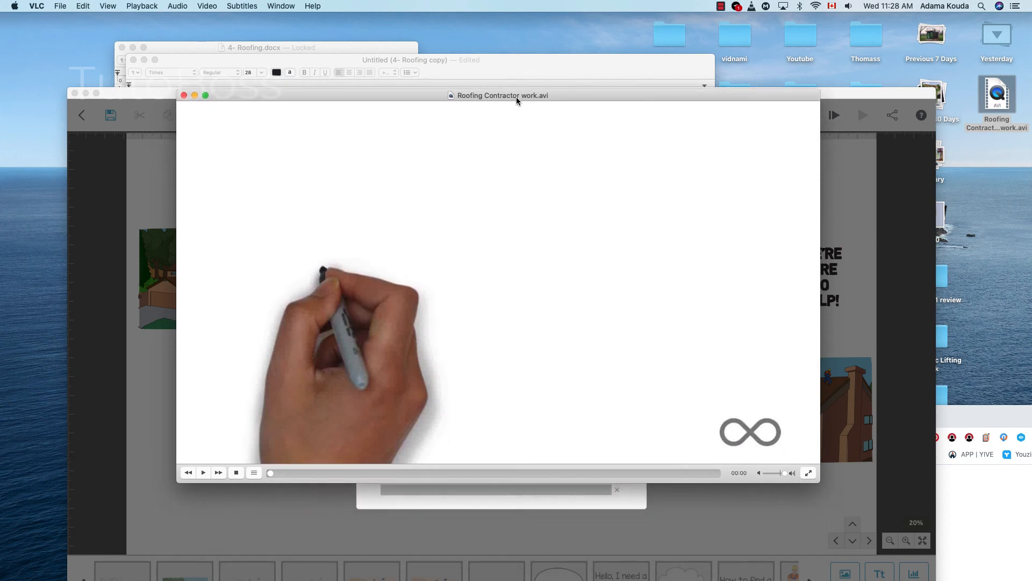
pyautogui.click(203, 473)
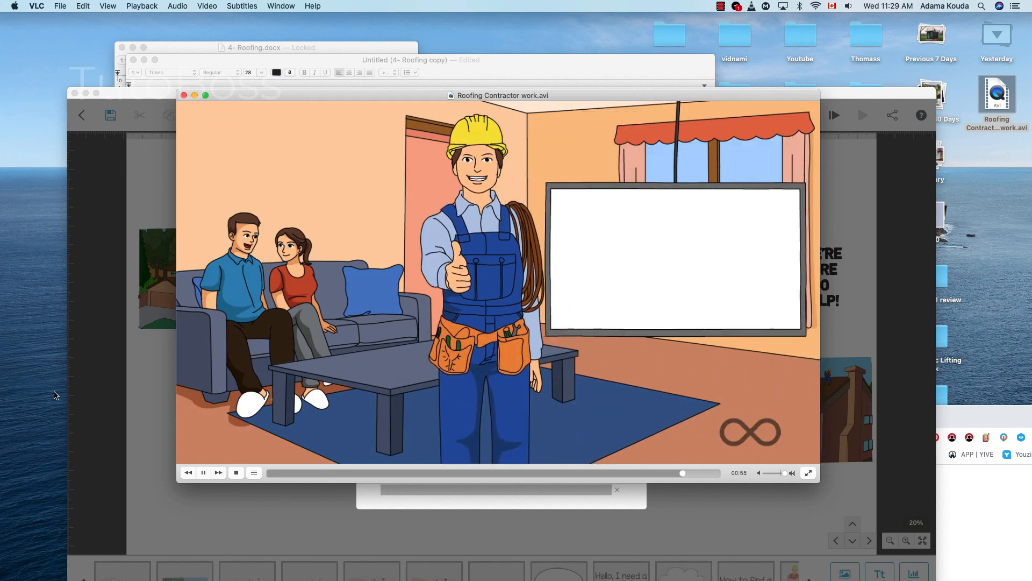
pyautogui.click(205, 476)
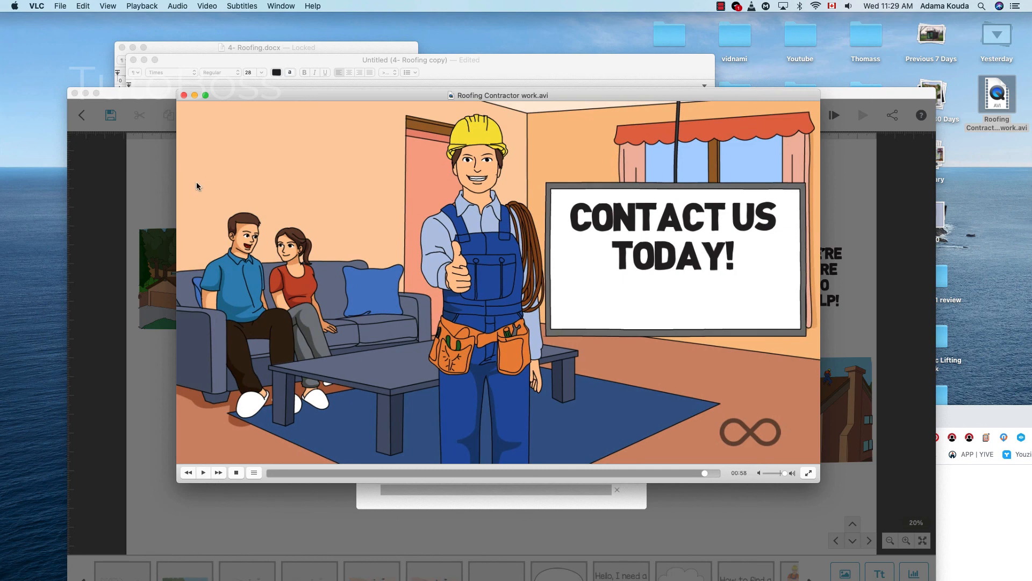
# - Switch back to VideoScribe and move its window higher so the Share or Download Scribe dialog can be seen
pyautogui.moveTo(141, 99); pyautogui.dragTo(138, 65)
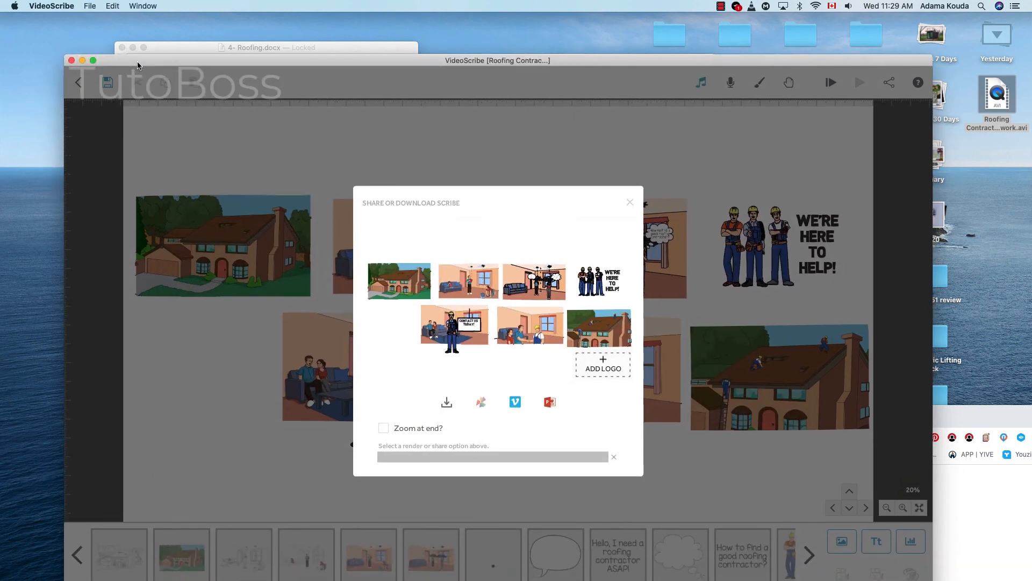